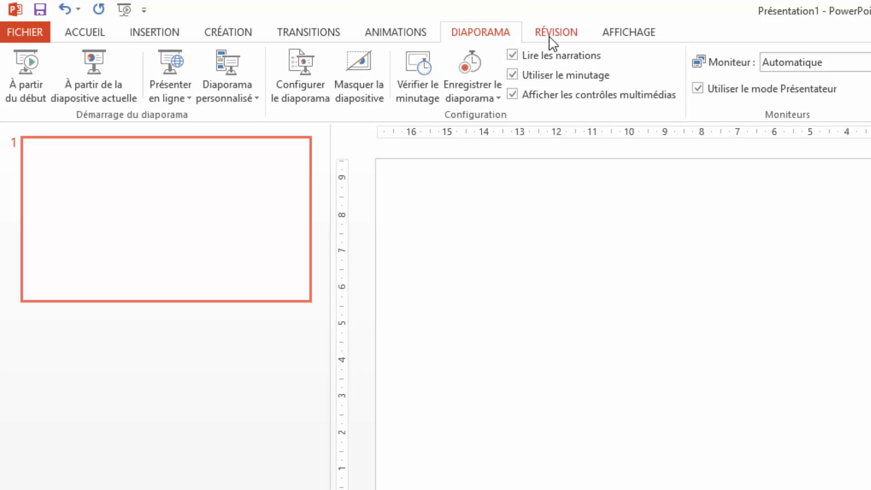
click(549, 35)
click(616, 40)
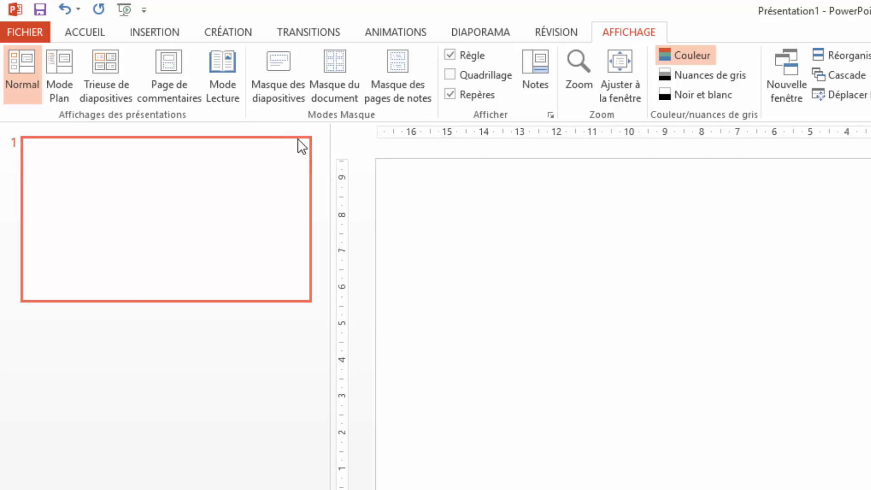
click(239, 34)
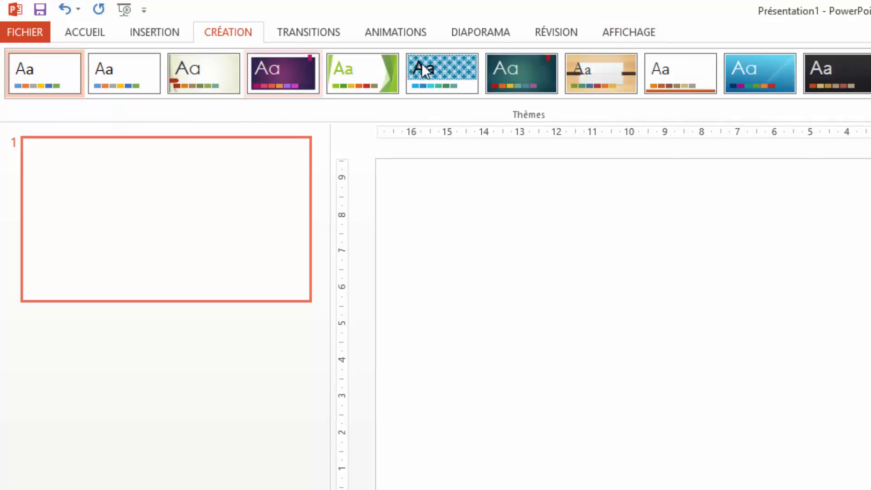
click(481, 32)
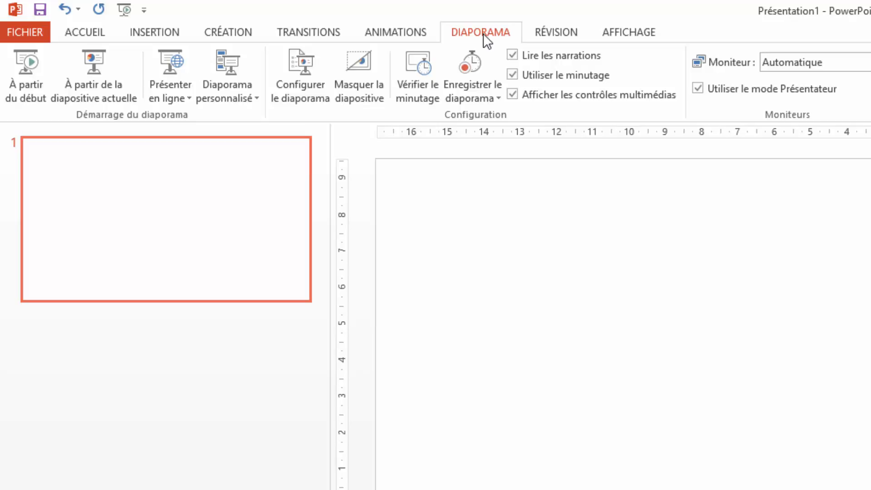
click(559, 31)
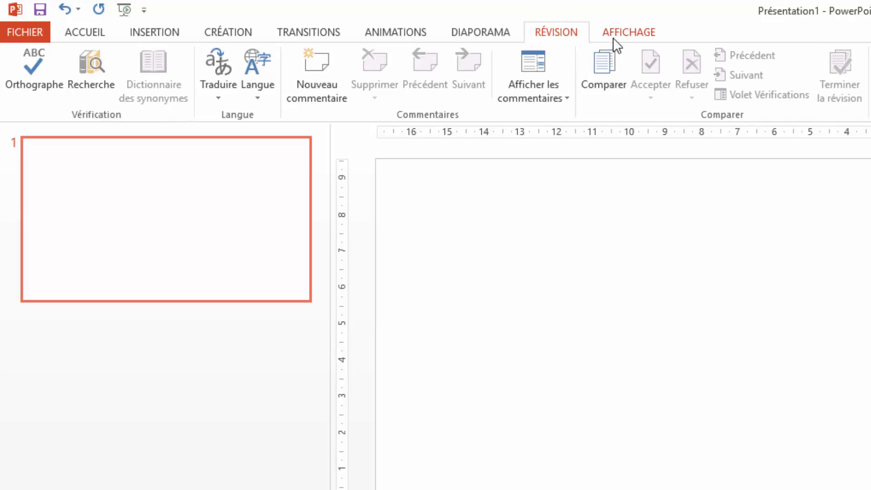
click(625, 39)
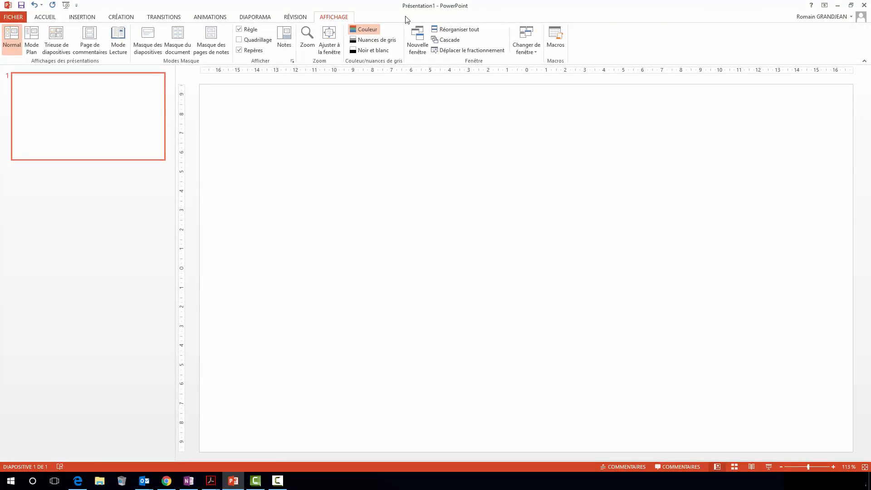
- Customize the ribbon to hide the Création, Diaporama, Révision and Affichage tabs
right_click(586, 44)
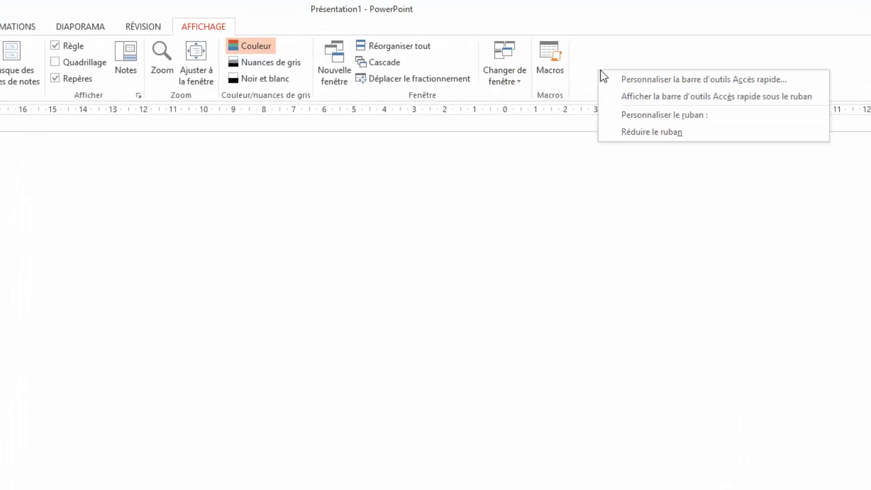
click(630, 116)
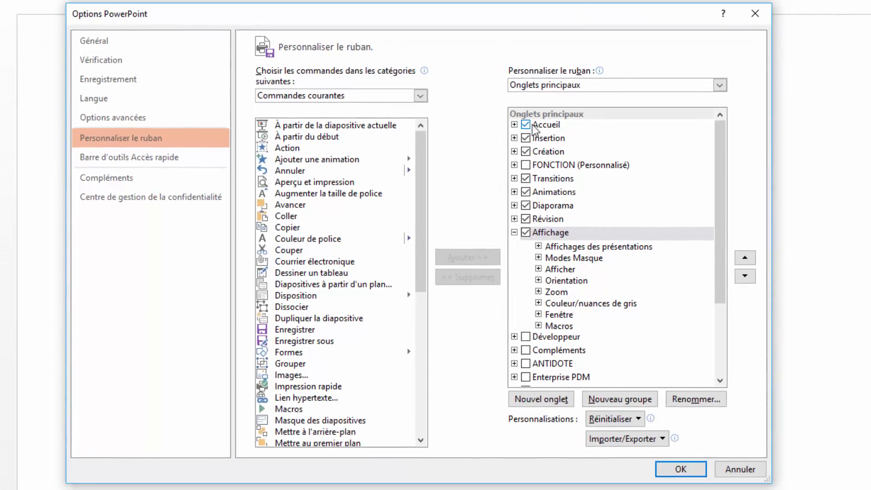
click(525, 151)
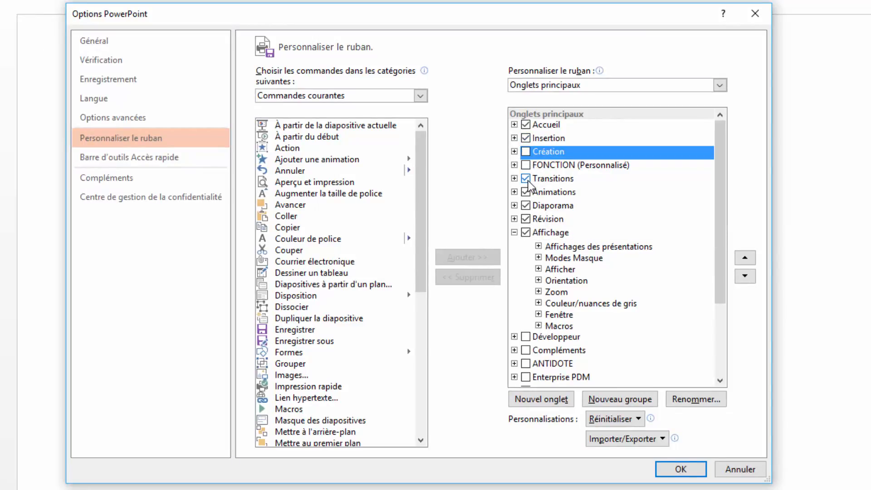
click(526, 206)
click(526, 219)
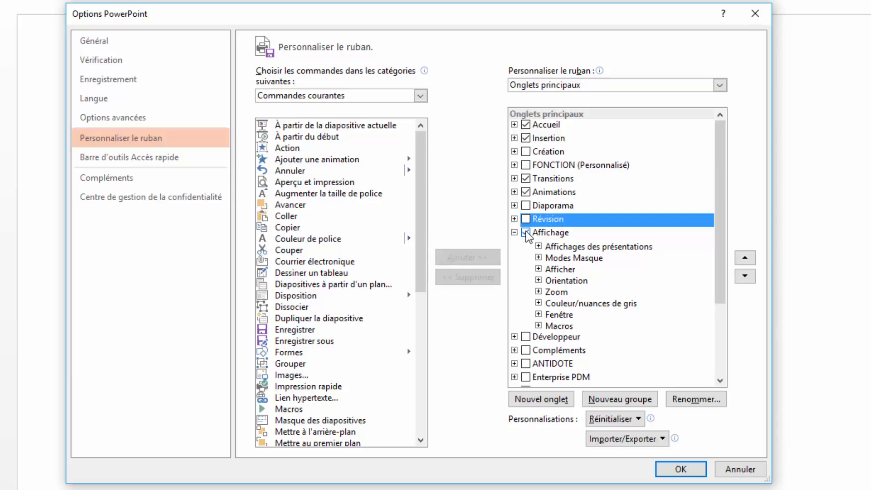
click(526, 233)
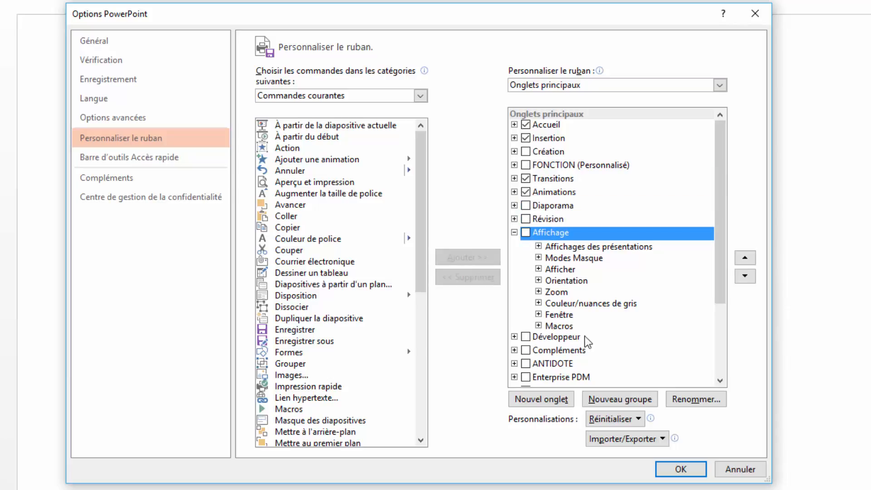
click(672, 468)
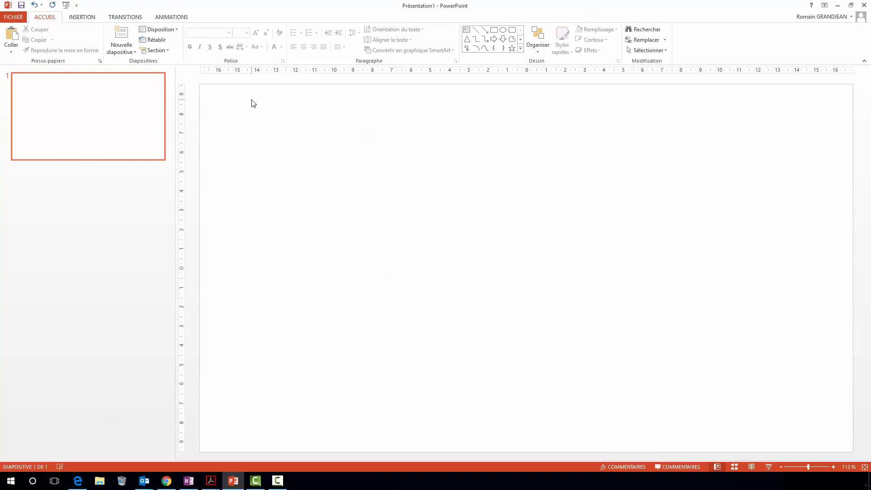
- Review the commands offered by the remaining Accueil, Insertion, Transitions and Animations ribbon tabs
click(82, 18)
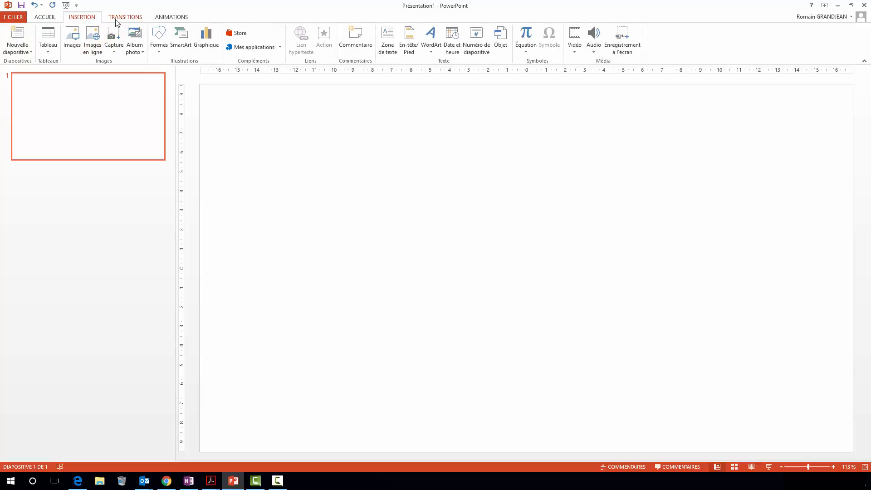
click(123, 18)
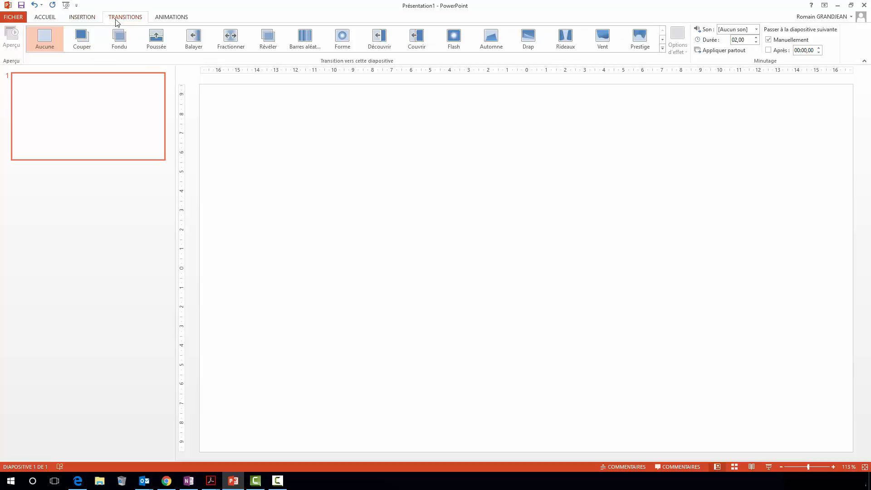
click(168, 18)
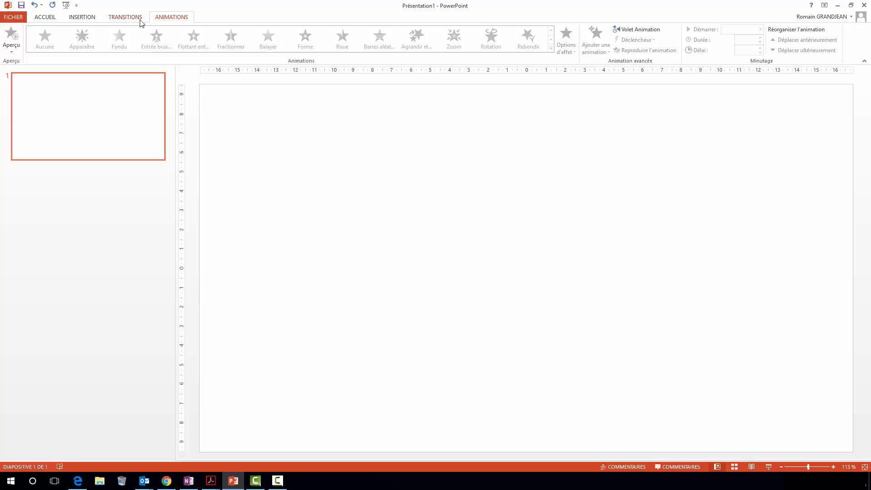
click(126, 18)
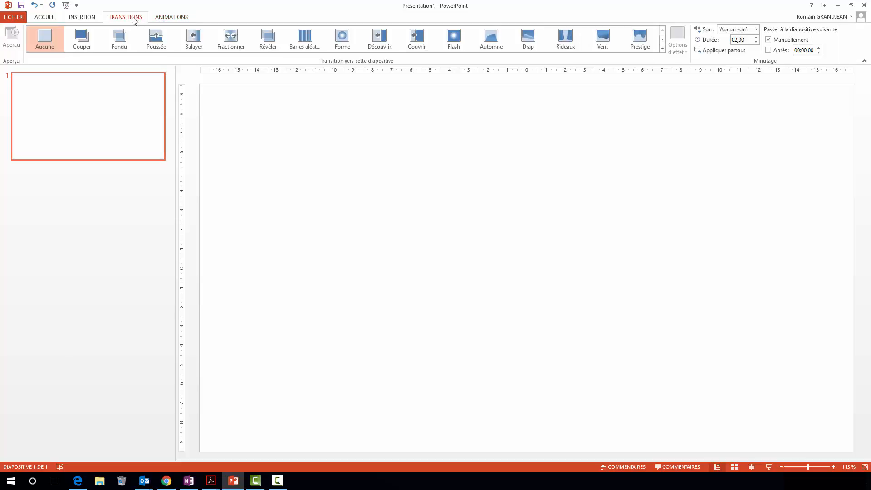
click(92, 19)
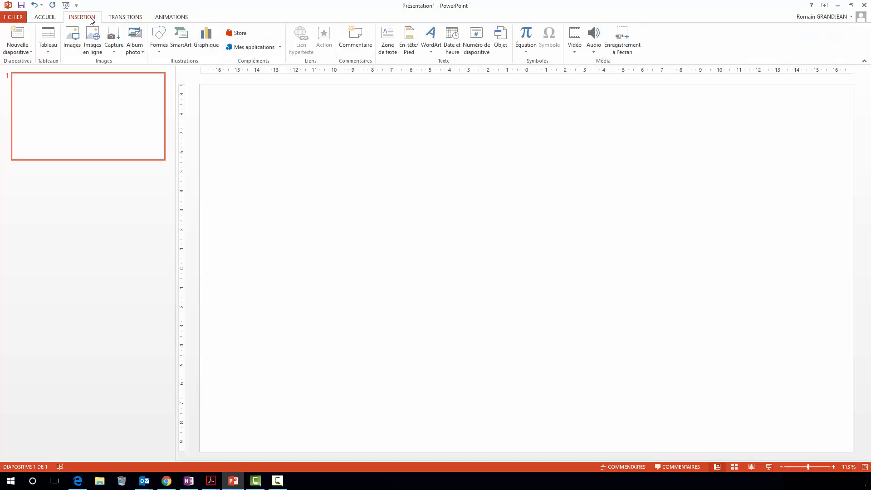
click(45, 18)
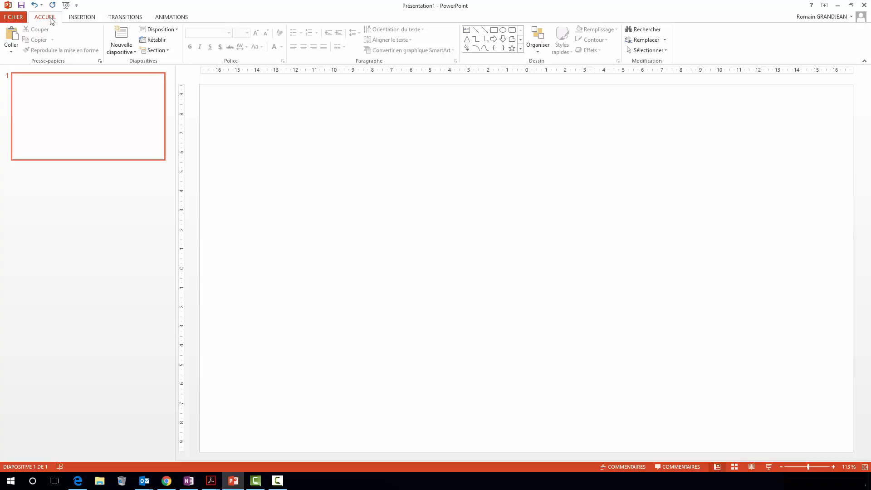
click(75, 19)
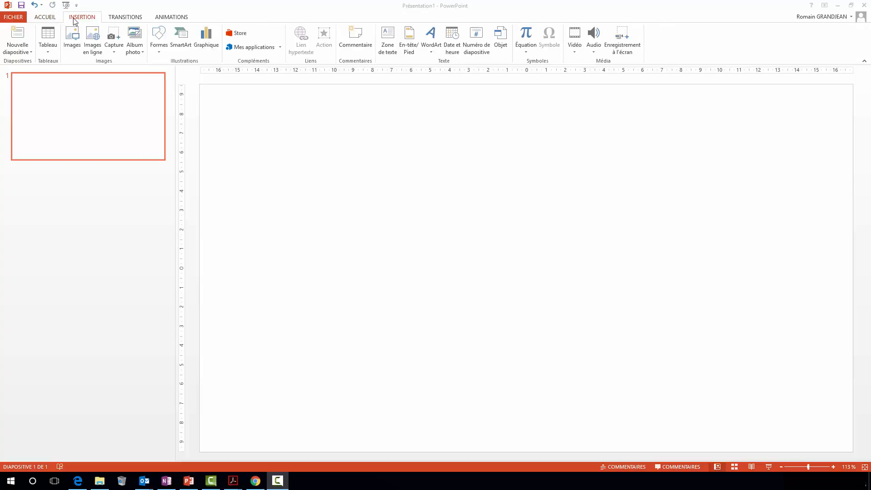
click(674, 38)
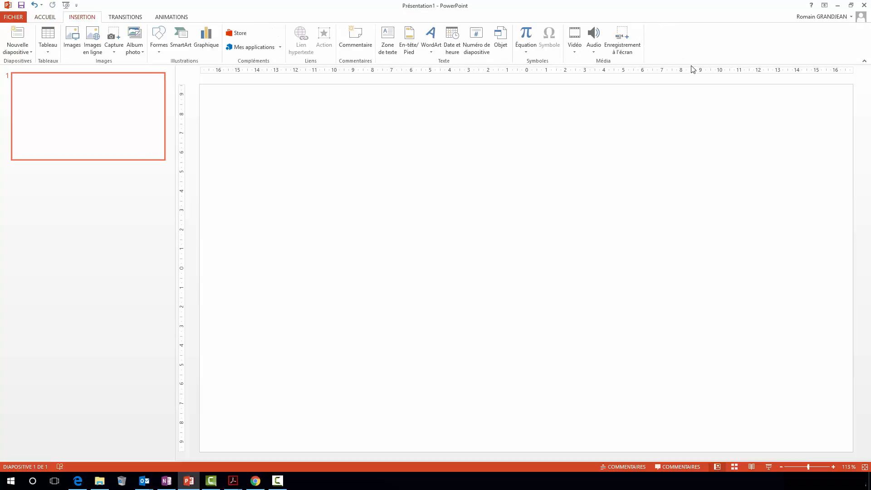
- Create a custom ribbon tab named POWERPOINT and place it first in the main tabs, ahead of Accueil
right_click(684, 49)
click(701, 72)
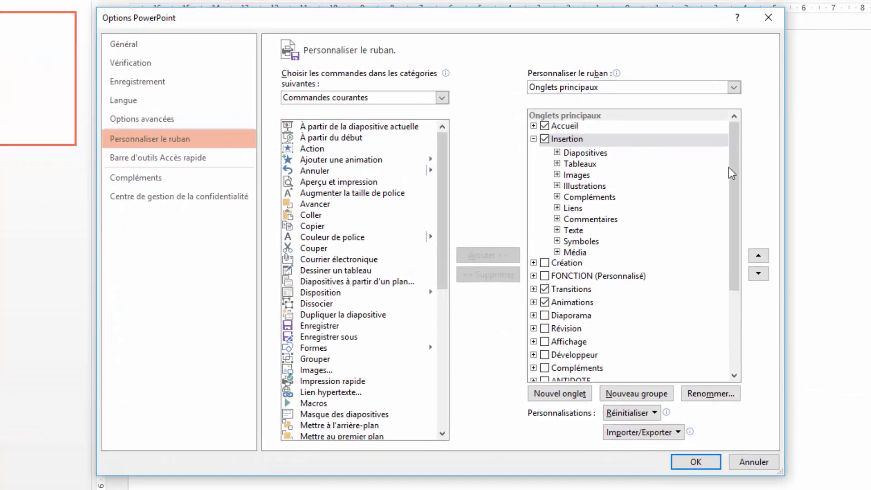
click(545, 398)
click(578, 265)
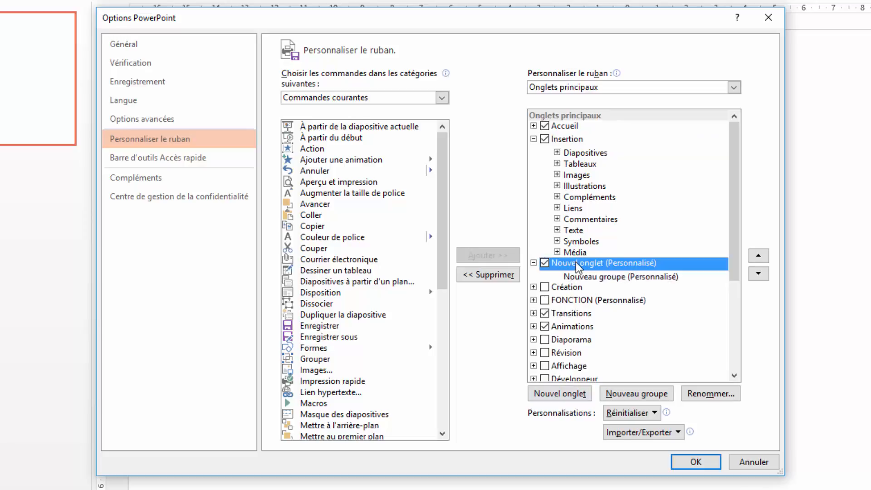
right_click(577, 266)
click(604, 307)
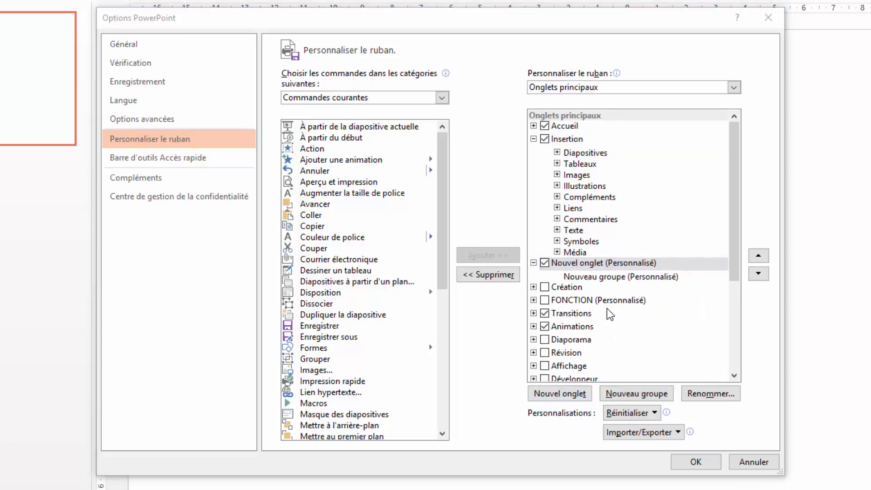
text(POWERPOINT)
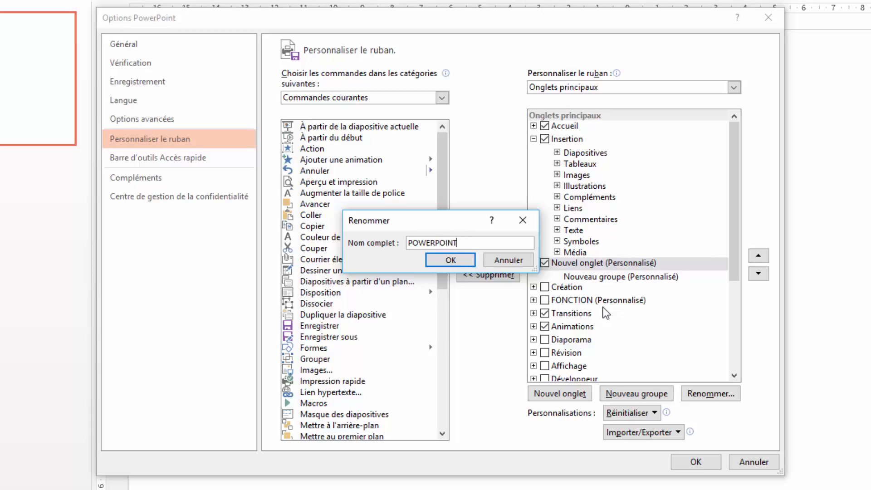
click(451, 261)
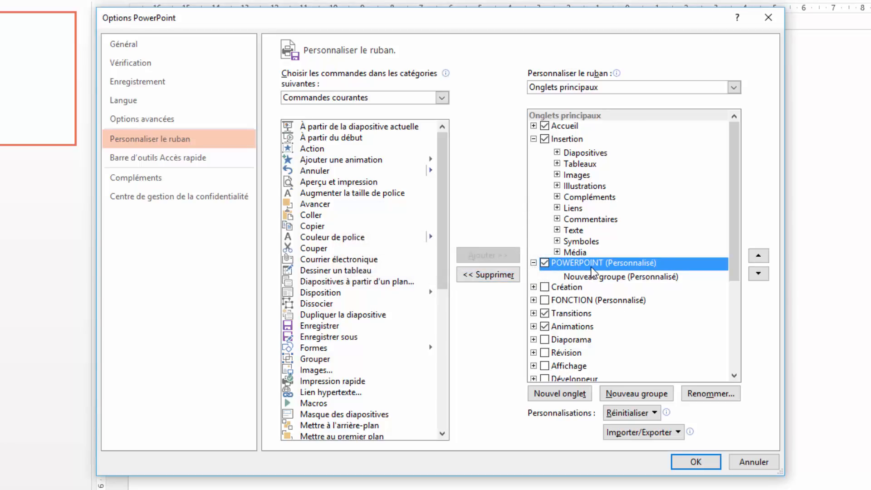
drag(592, 268, 599, 125)
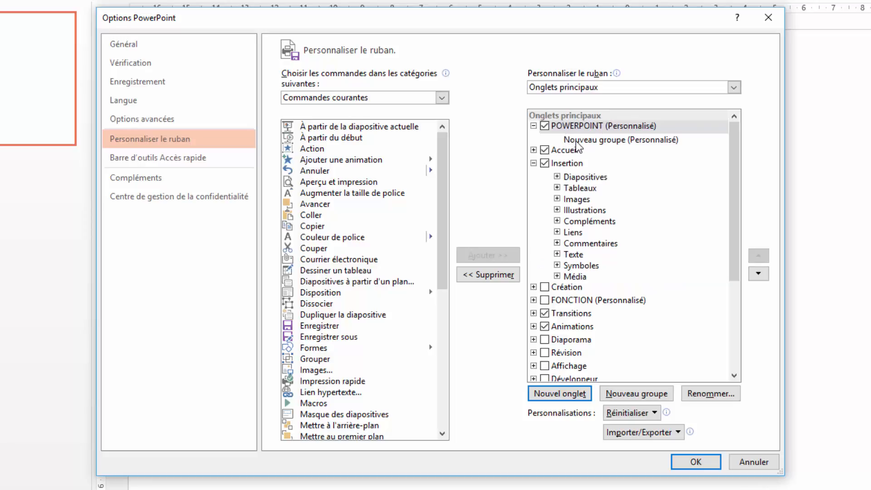
- From the full set of commands, add Nouvelle diapositive and Tableau to the new group of the POWERPOINT tab
click(442, 97)
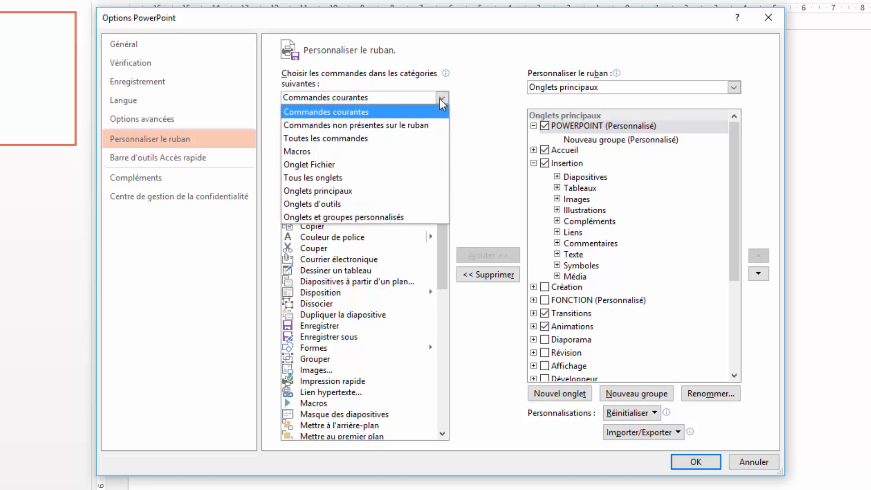
click(362, 139)
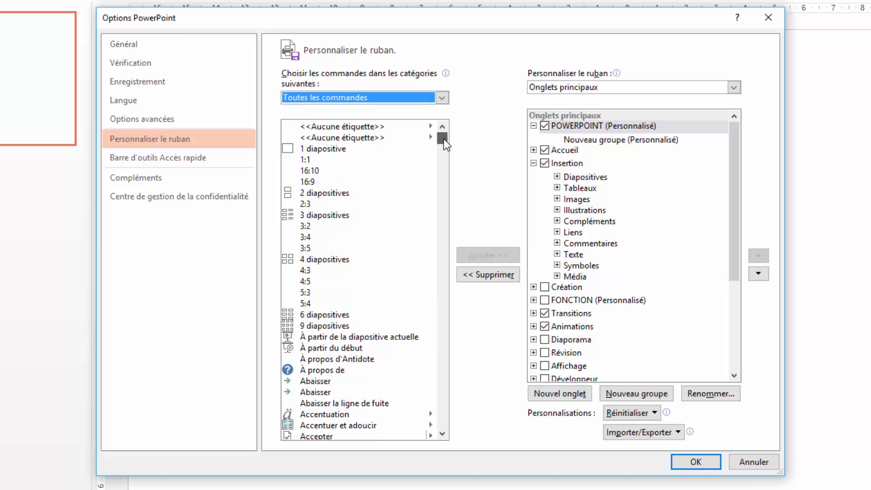
drag(444, 139, 444, 318)
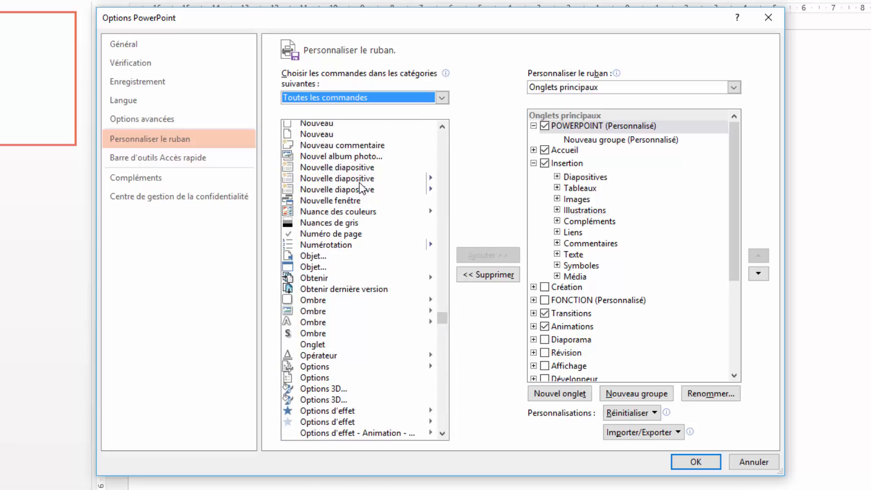
drag(361, 184, 597, 150)
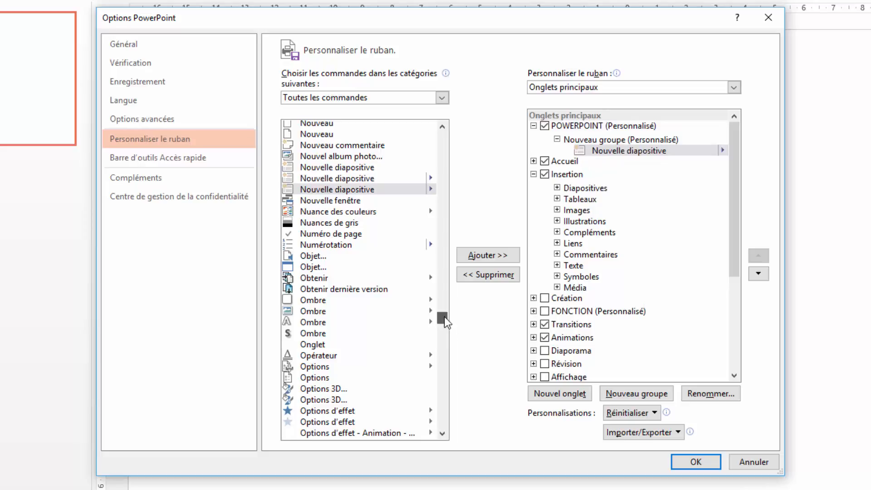
drag(445, 319, 442, 405)
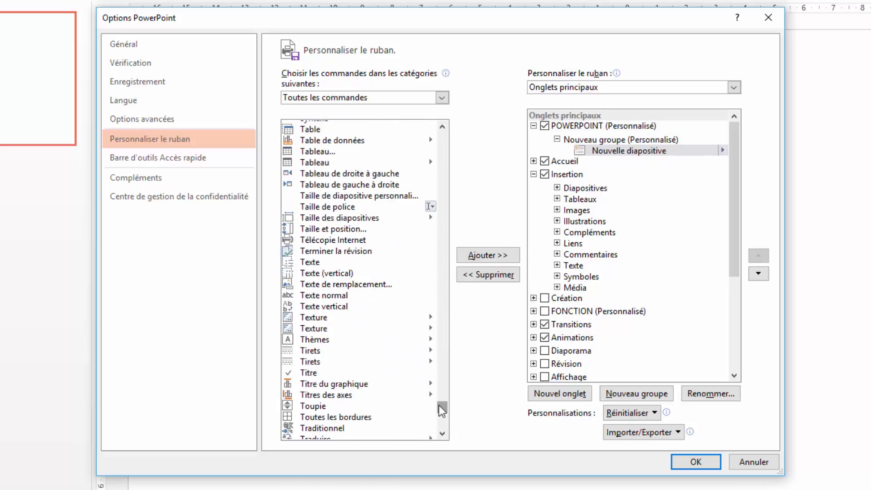
drag(318, 163, 607, 156)
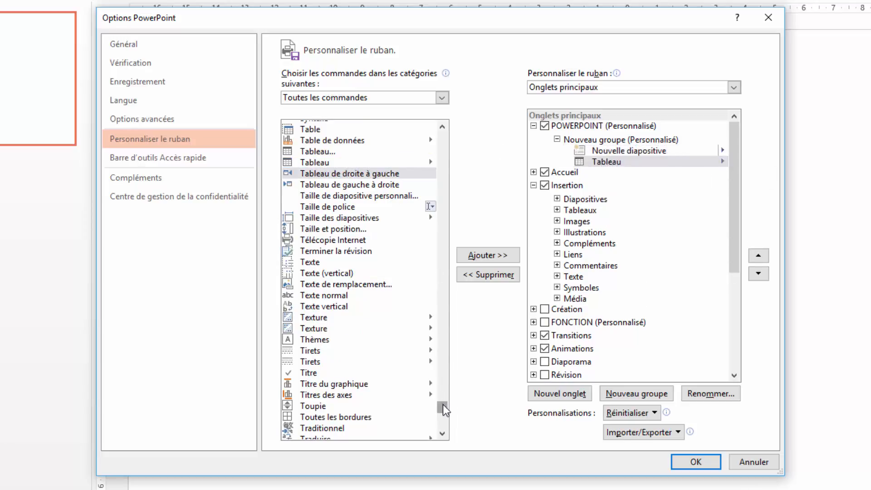
- Add the Image and Image en ligne commands below Tableau in the POWERPOINT tab's new group
drag(443, 408, 448, 285)
scroll(320, 256, up, 4)
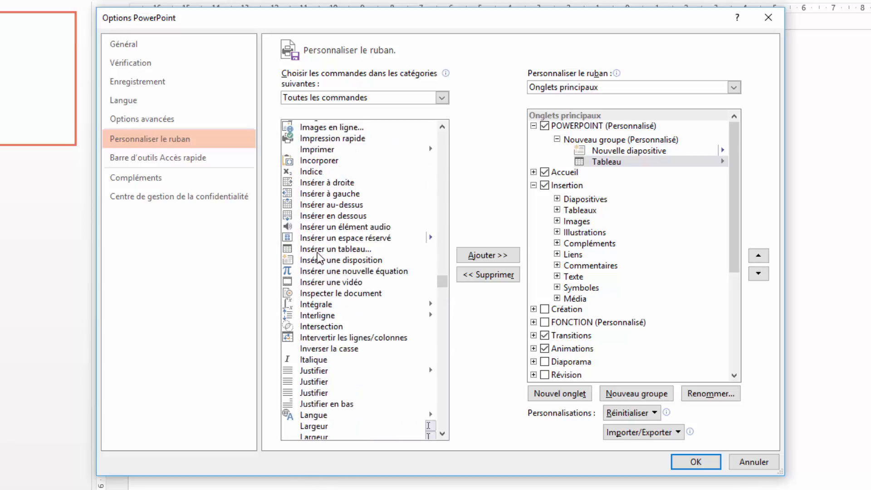
scroll(321, 190, up, 4)
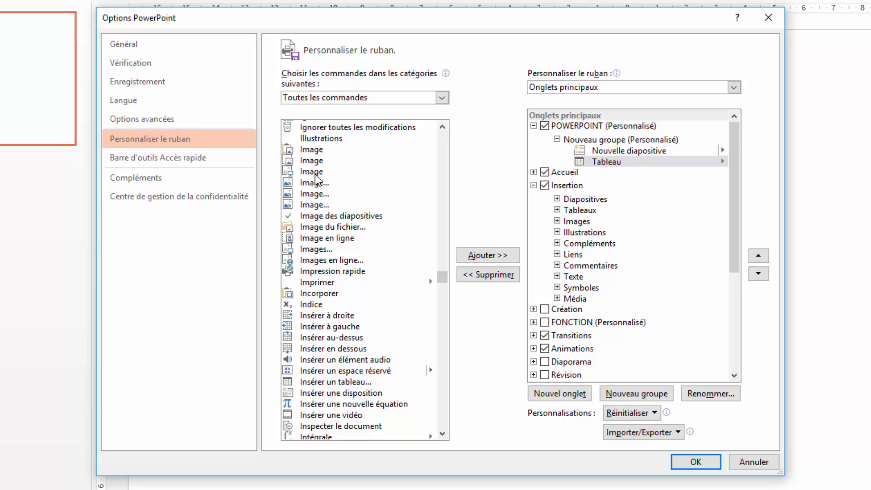
click(320, 172)
drag(321, 178, 608, 167)
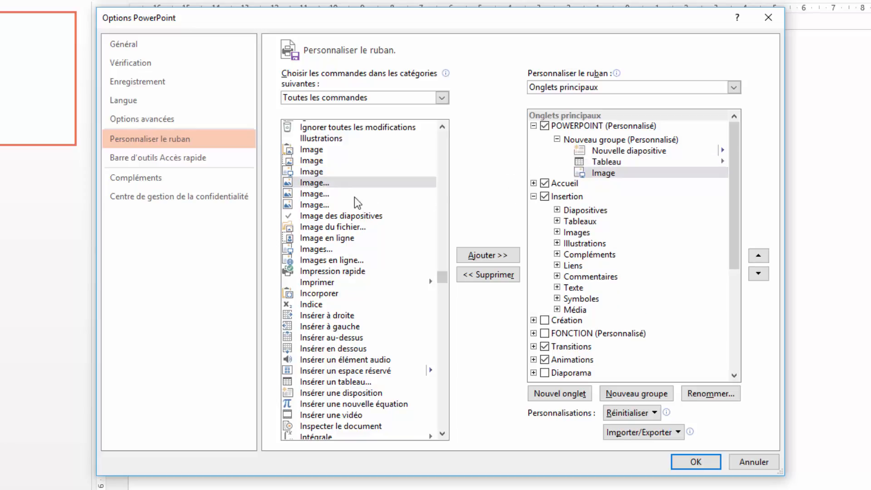
drag(341, 241, 610, 180)
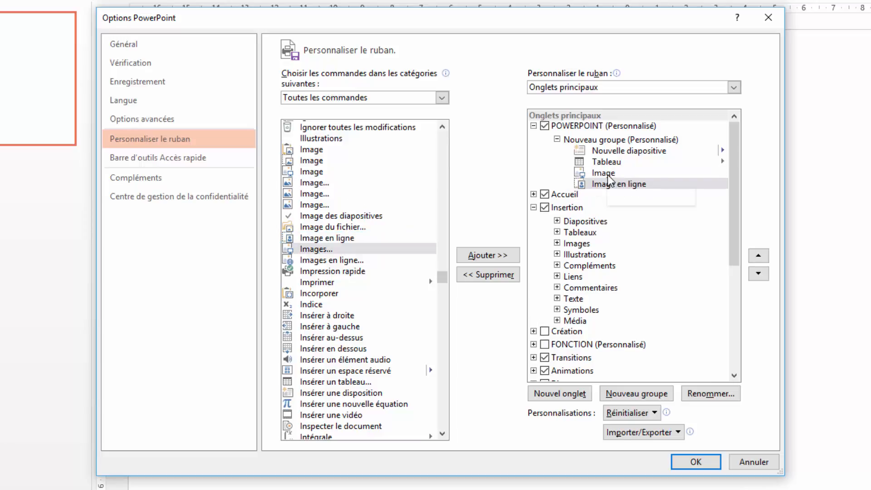
- Add the Capture and SmartArt commands below Image en ligne in the first group of the POWERPOINT tab
click(443, 266)
drag(443, 265, 443, 208)
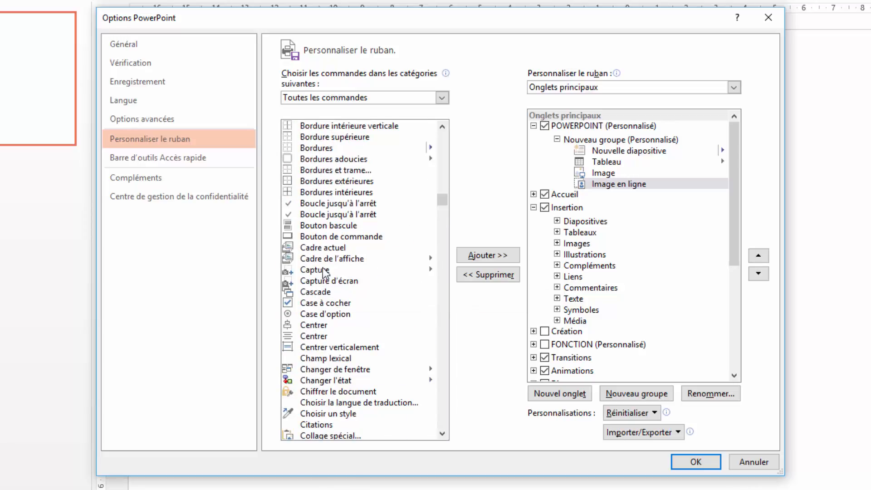
drag(324, 271, 598, 193)
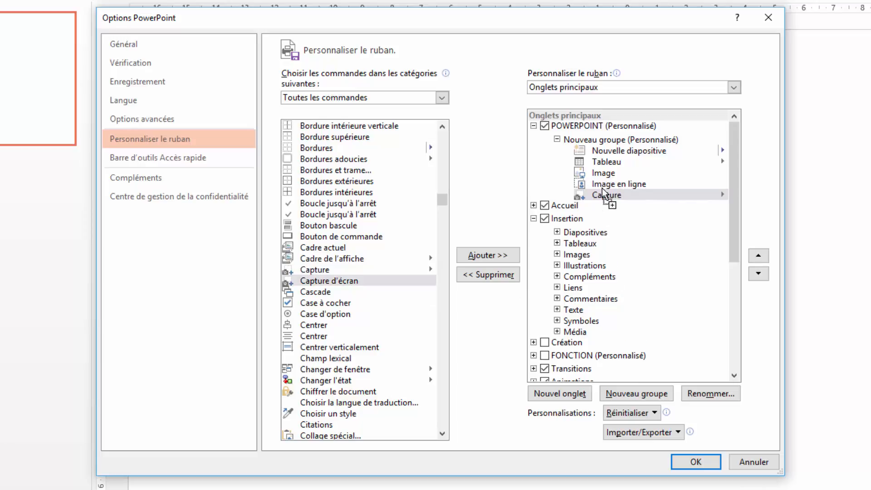
drag(441, 213, 438, 393)
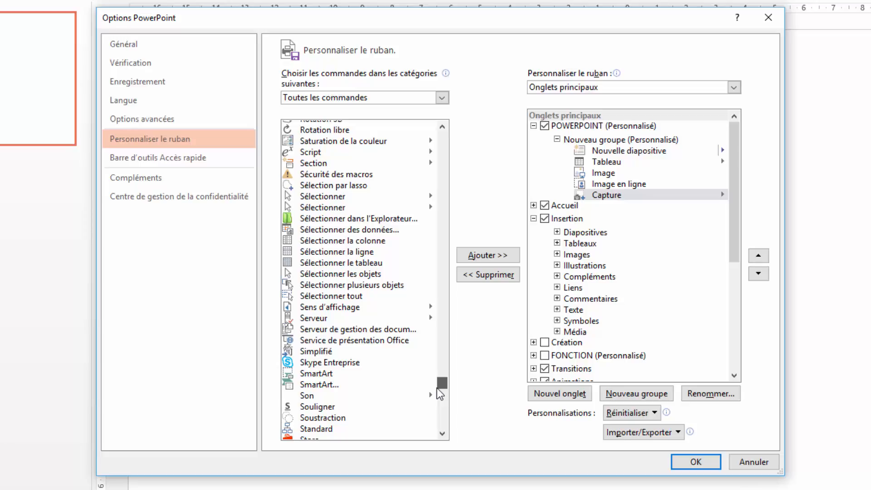
drag(438, 393, 439, 394)
drag(326, 384, 605, 204)
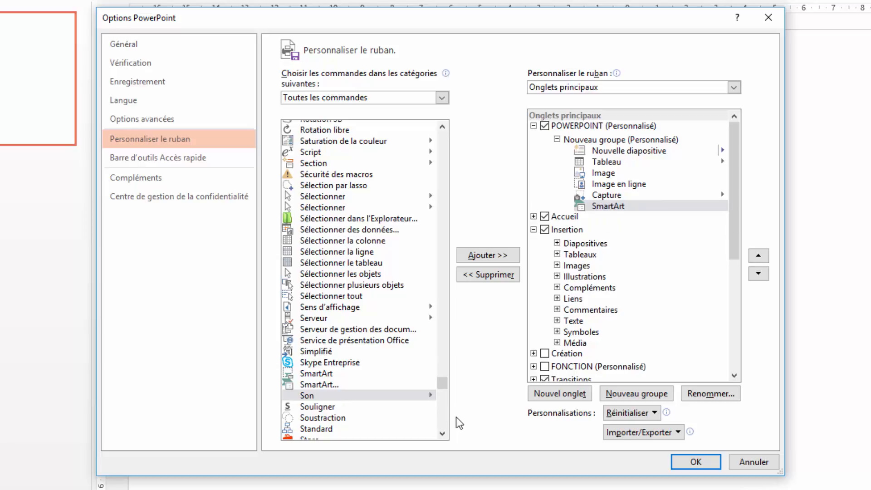
- Add the Graphique and Zone de texte commands below SmartArt in the first group of the POWERPOINT tab
drag(442, 384, 452, 266)
drag(324, 294, 616, 211)
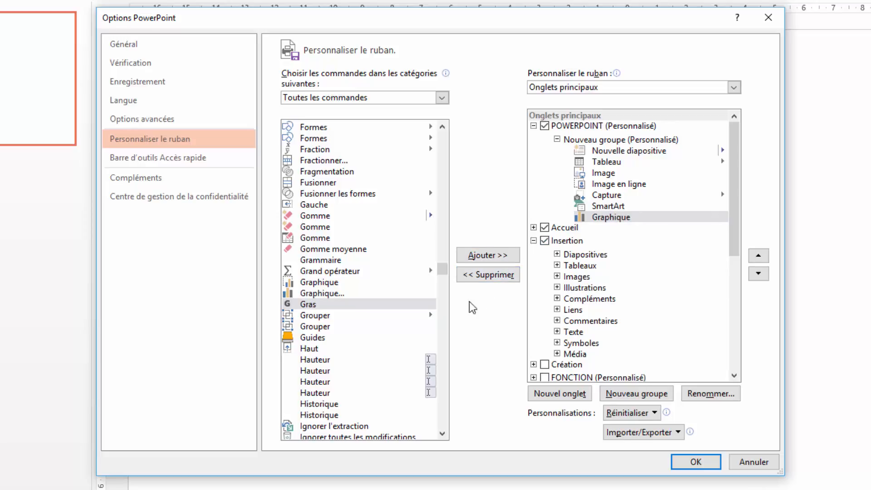
drag(443, 271, 442, 305)
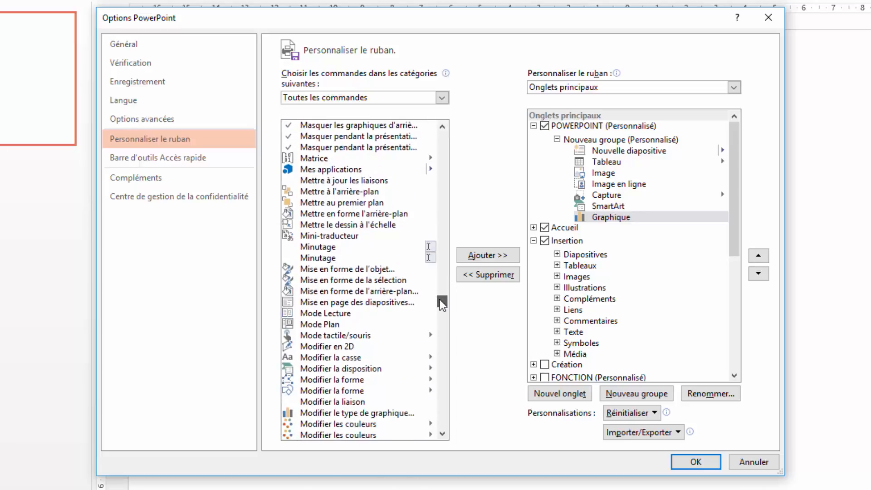
drag(443, 303, 432, 430)
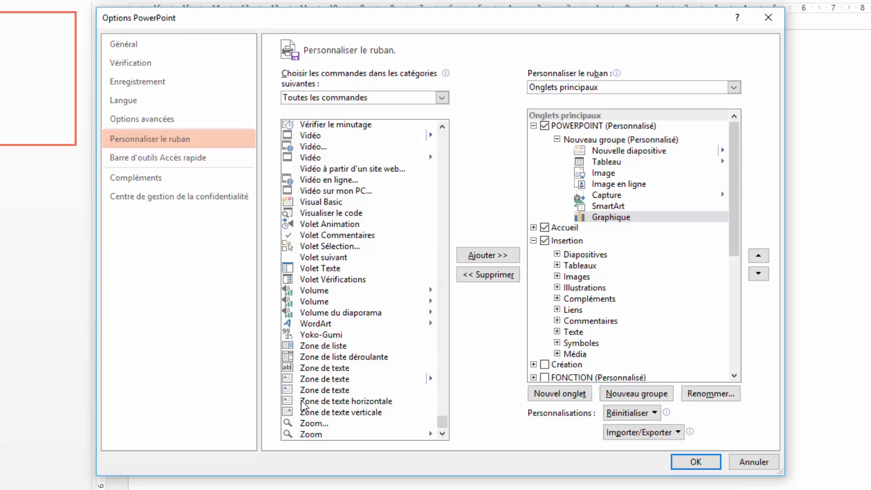
drag(309, 391, 617, 221)
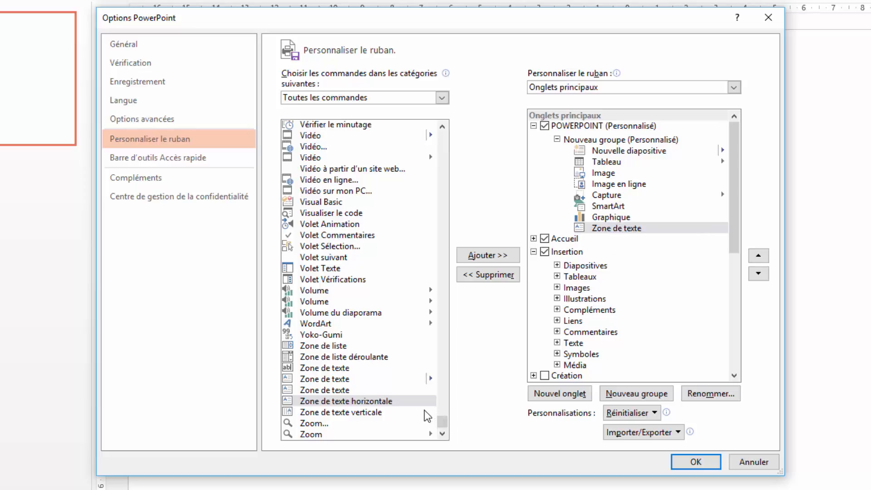
- Add the Vidéo and Audio commands below Zone de texte in the first group of the POWERPOINT tab
scroll(436, 403, up, 2)
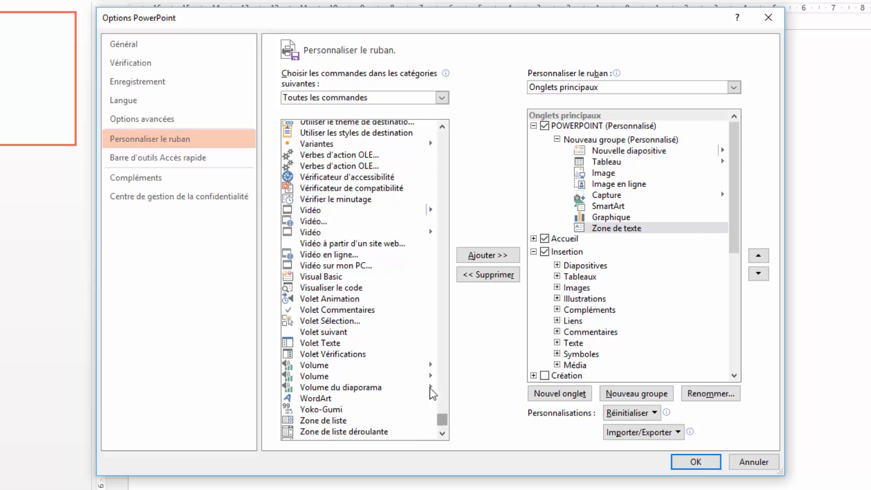
drag(309, 210, 602, 235)
drag(442, 418, 455, 170)
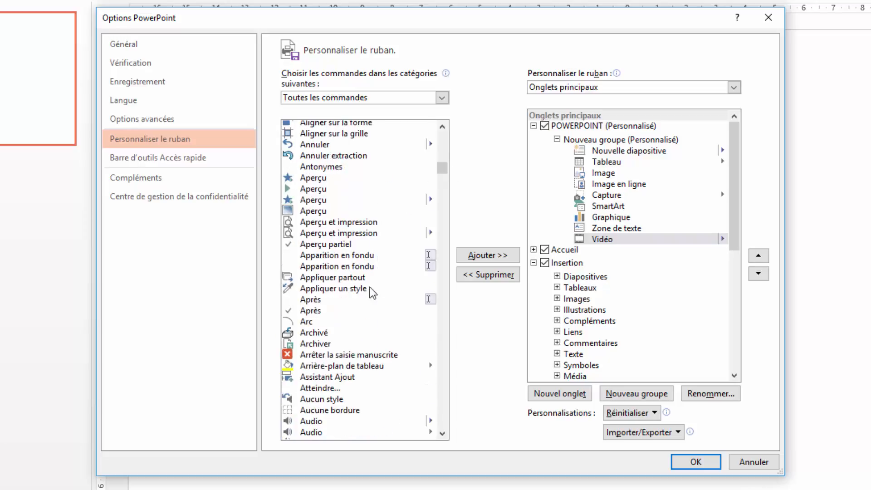
scroll(372, 292, down, 3)
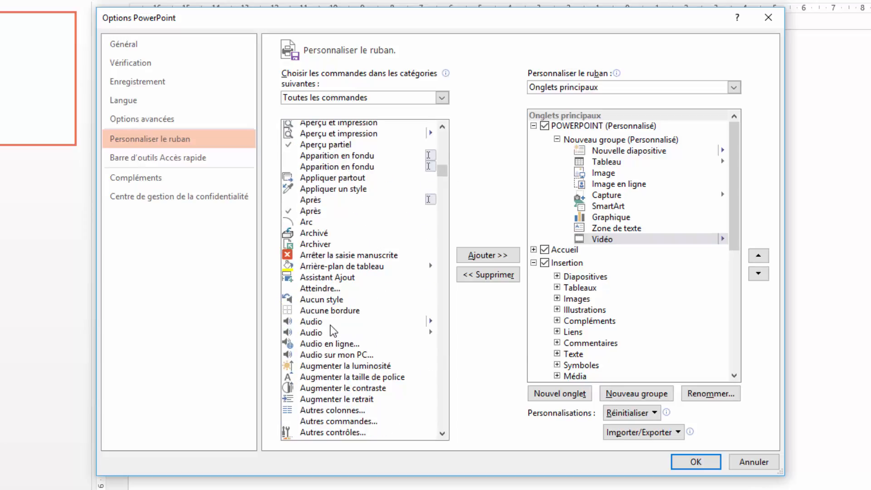
drag(334, 333, 631, 245)
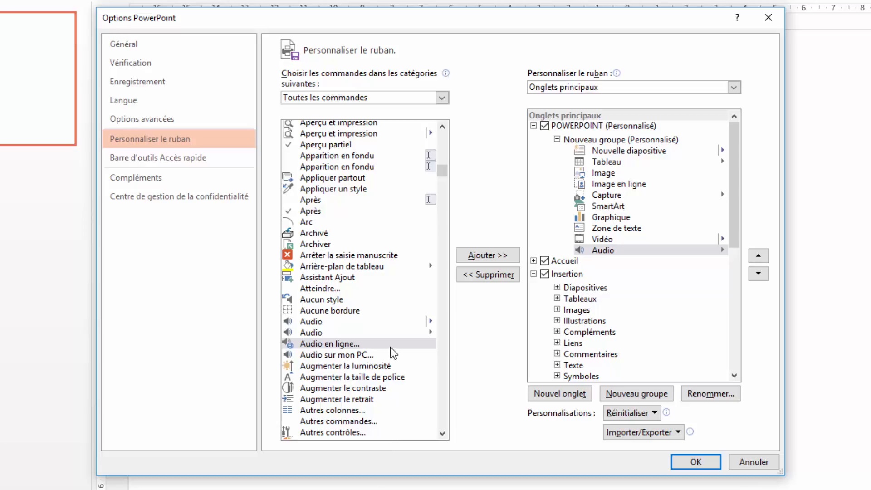
- Create a second group in the POWERPOINT tab containing the text alignment commands Aligner à gauche, Centrer and Aligner à droite, in that order
drag(443, 172, 448, 208)
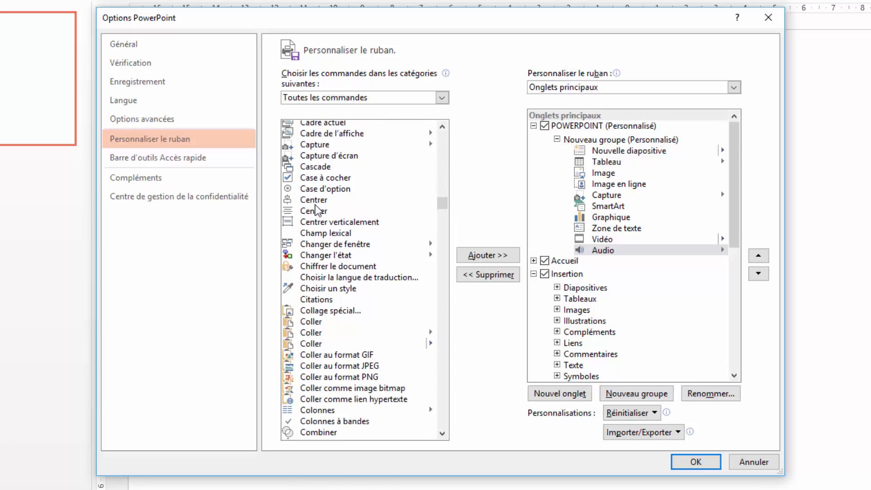
drag(318, 210, 354, 209)
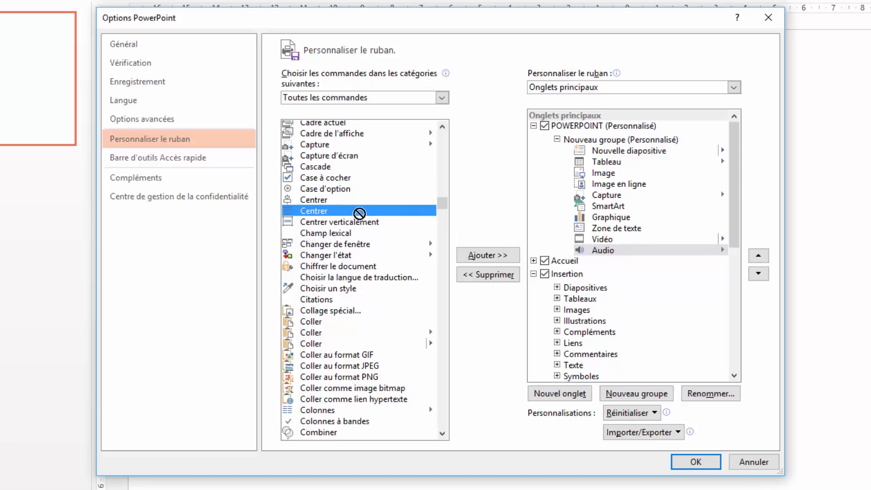
click(640, 398)
drag(356, 210, 589, 269)
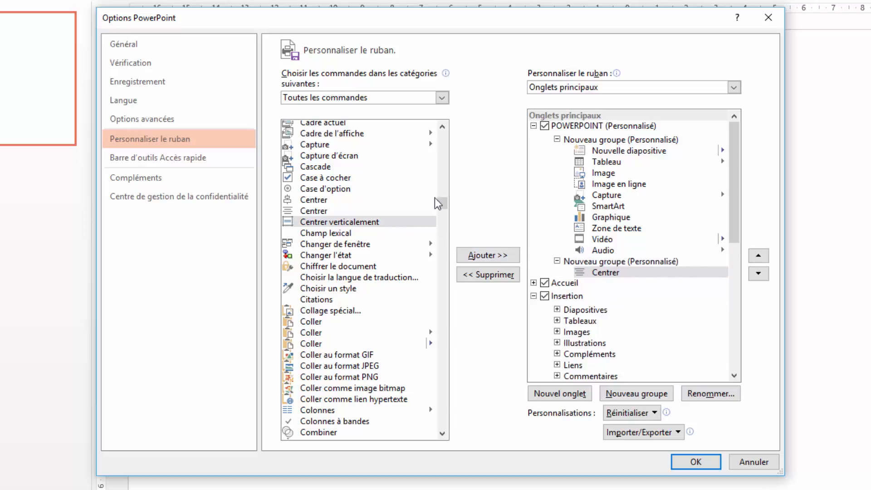
drag(442, 201, 443, 163)
drag(341, 195, 607, 287)
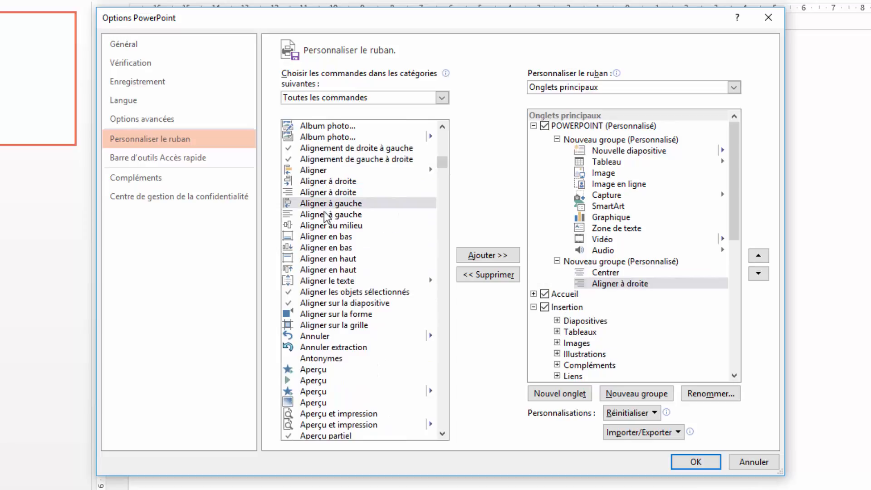
drag(325, 217, 617, 272)
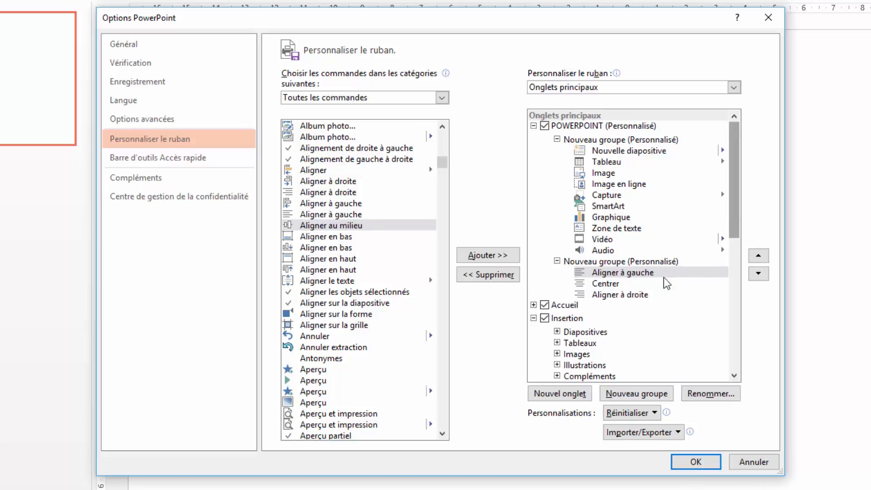
- Hide the Insertion and Accueil tabs from the ribbon and apply the customization
click(544, 318)
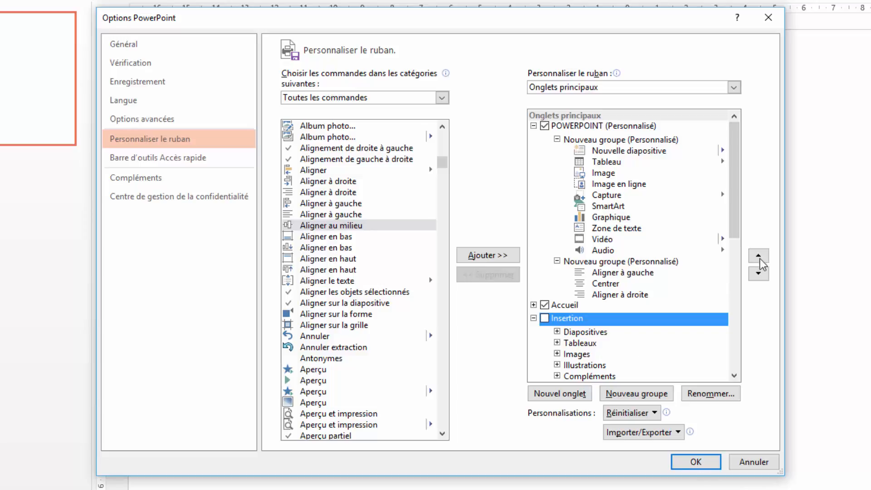
drag(736, 201, 736, 216)
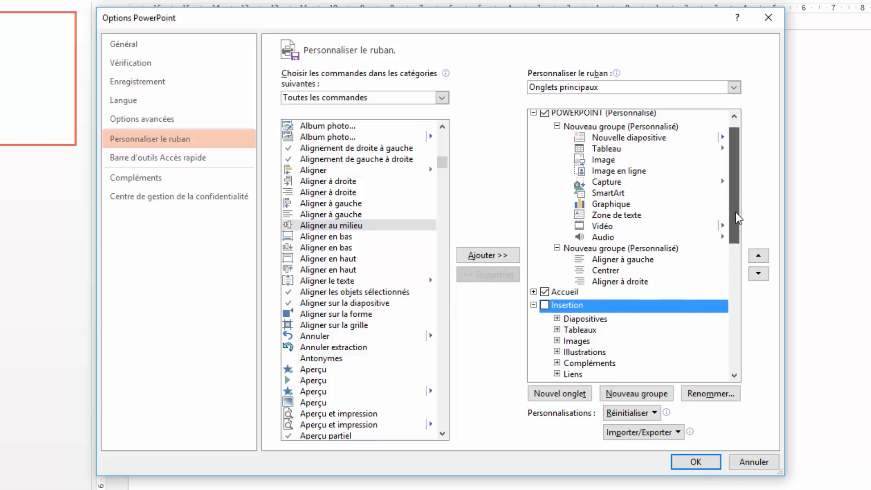
click(545, 292)
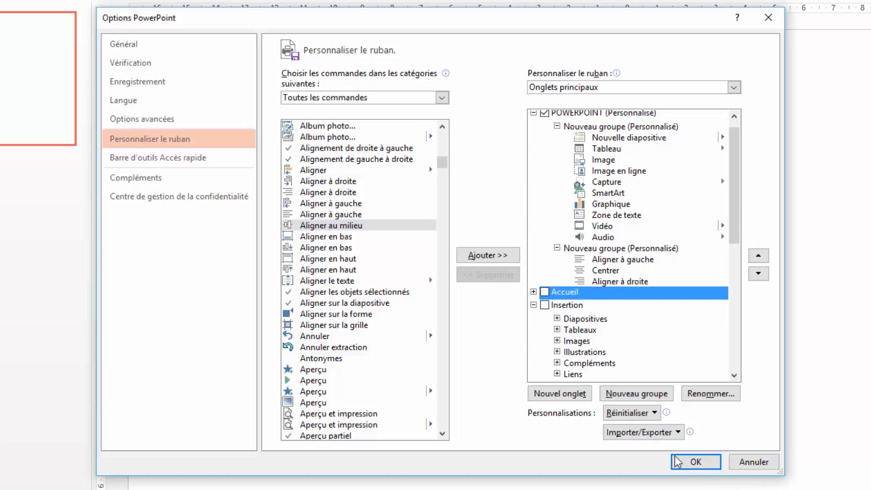
click(696, 462)
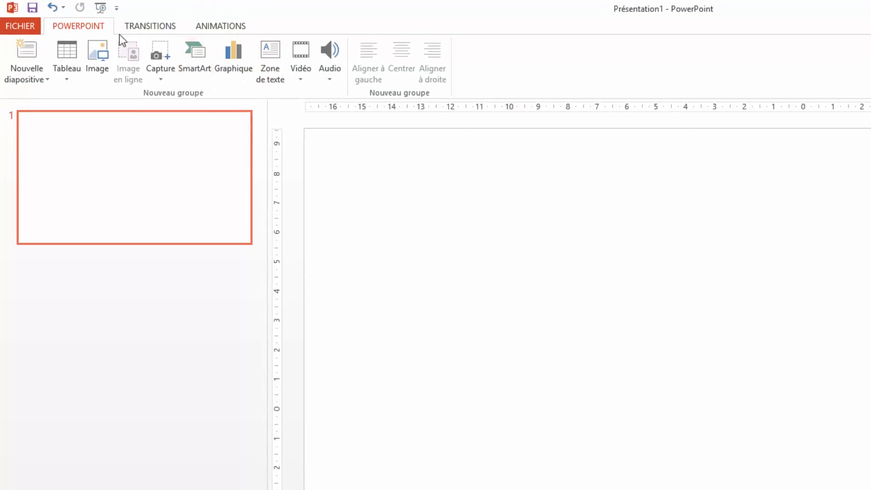
- Review the Transitions and Animations tabs, plus the Nouvelle diapositive, Tableau and Capture options offered in the POWERPOINT tab
click(150, 28)
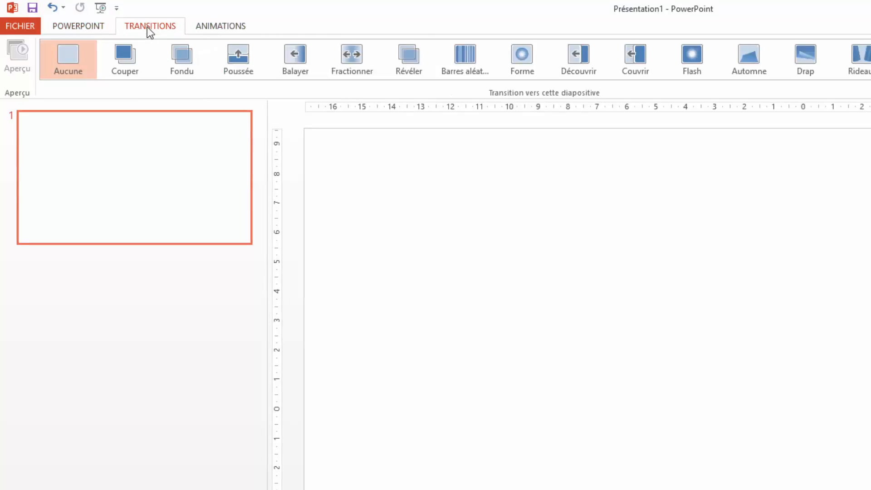
click(221, 26)
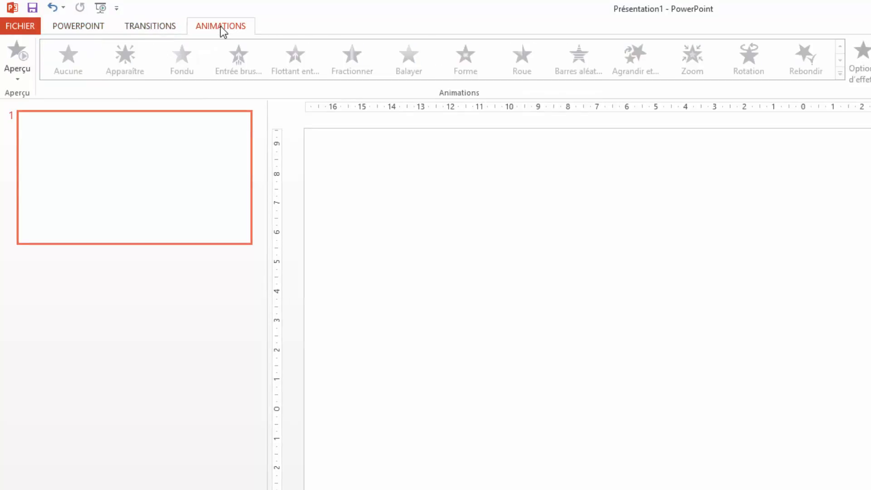
click(70, 27)
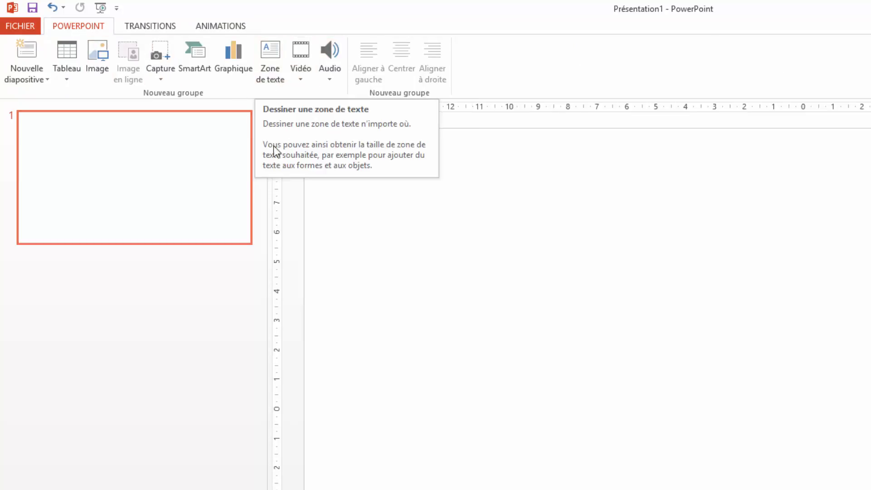
click(39, 81)
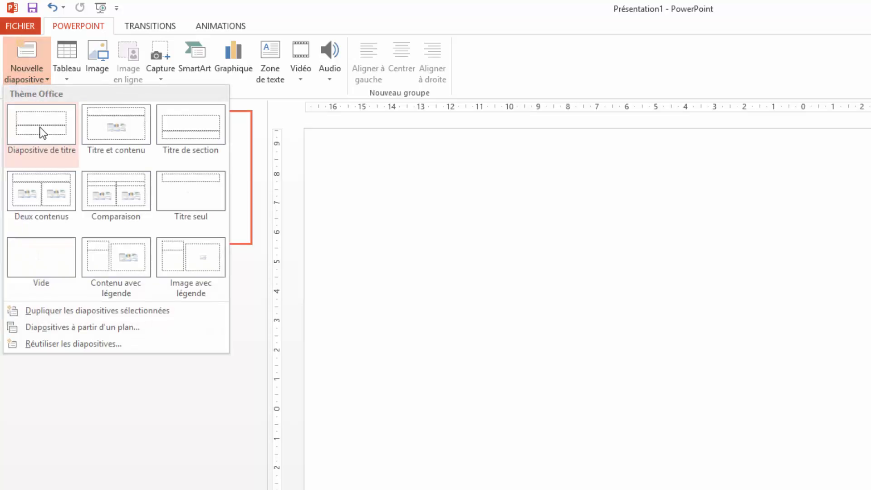
click(66, 74)
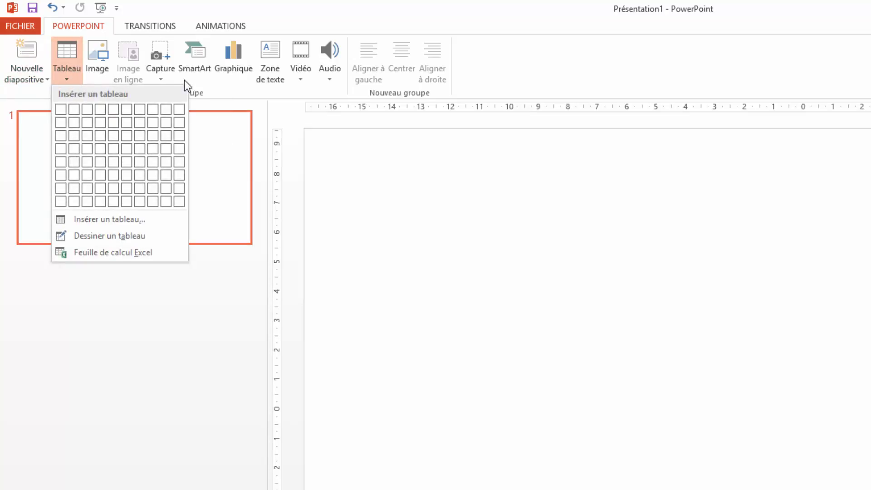
click(164, 78)
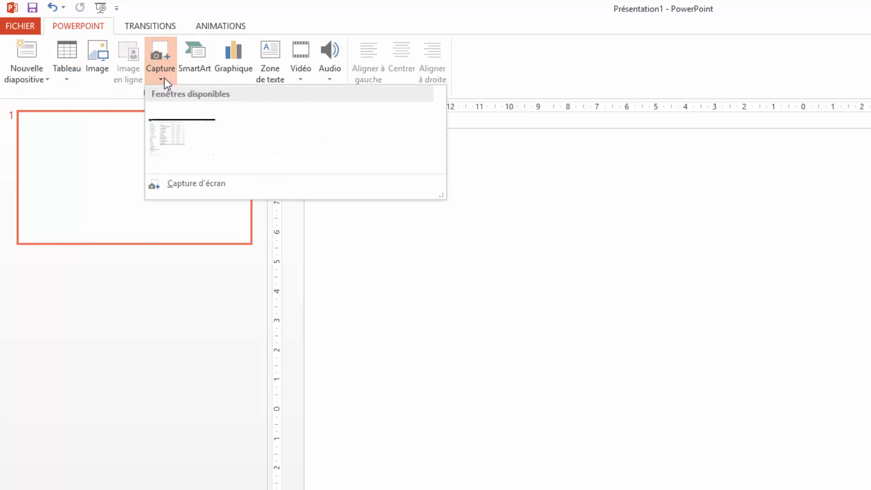
click(164, 78)
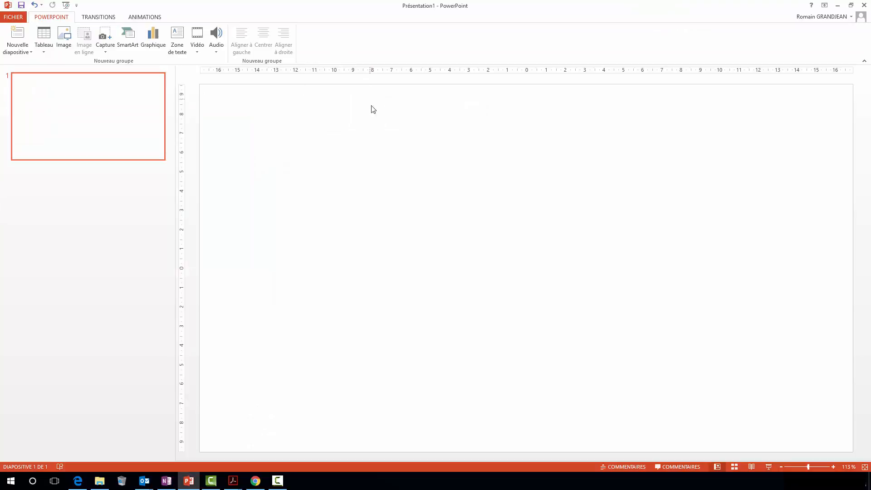
- Reopen the ribbon customization and add a third custom group to the POWERPOINT tab
right_click(362, 54)
click(383, 83)
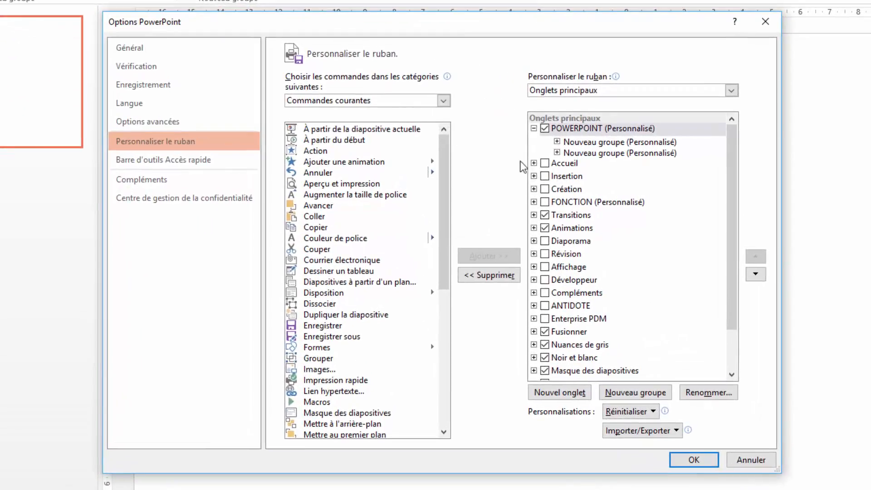
click(598, 131)
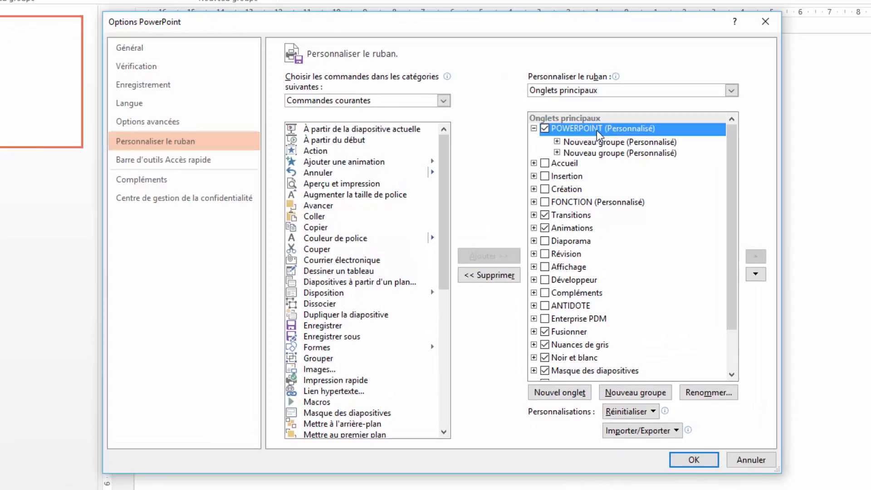
click(635, 393)
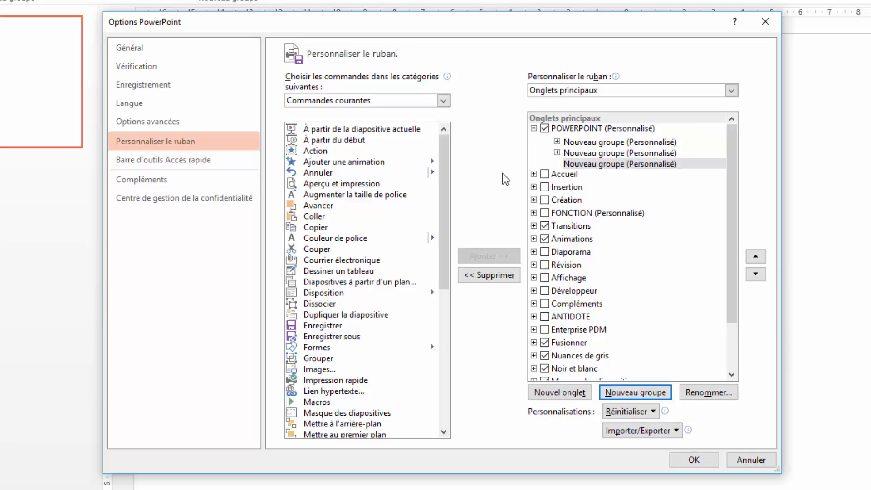
- From the full set of commands, add Masque des diapositives to the third group of the POWERPOINT tab
click(432, 104)
click(419, 139)
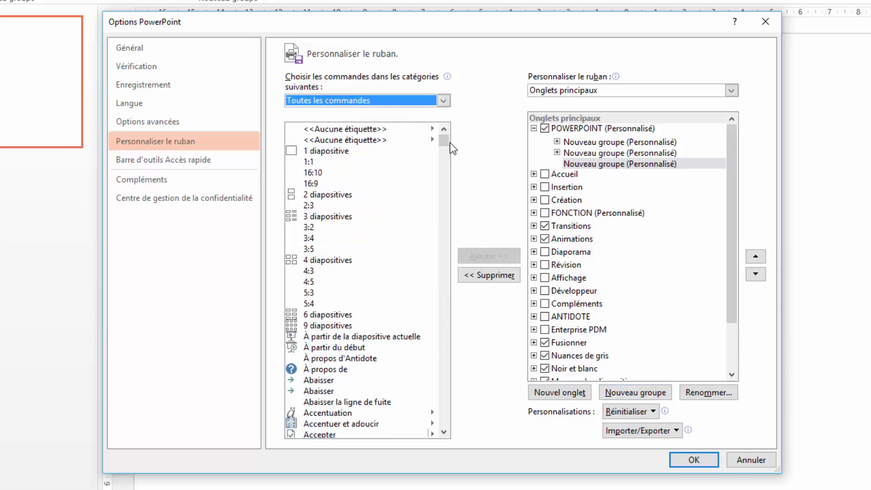
drag(444, 139, 439, 305)
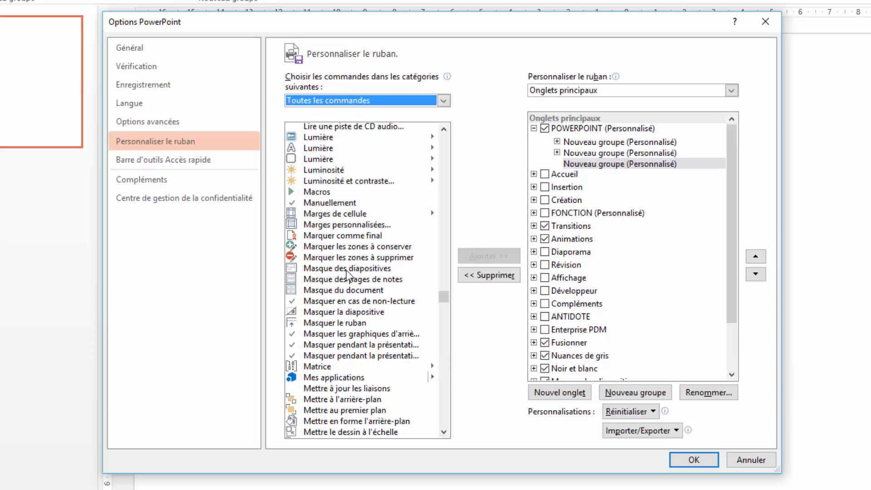
drag(347, 271, 596, 167)
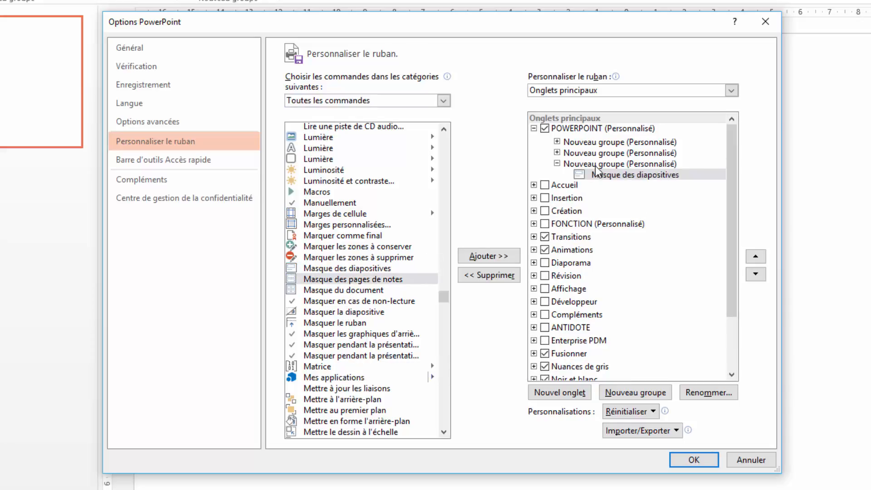
- Rename the custom group containing Masque des diapositives as Masque
right_click(596, 167)
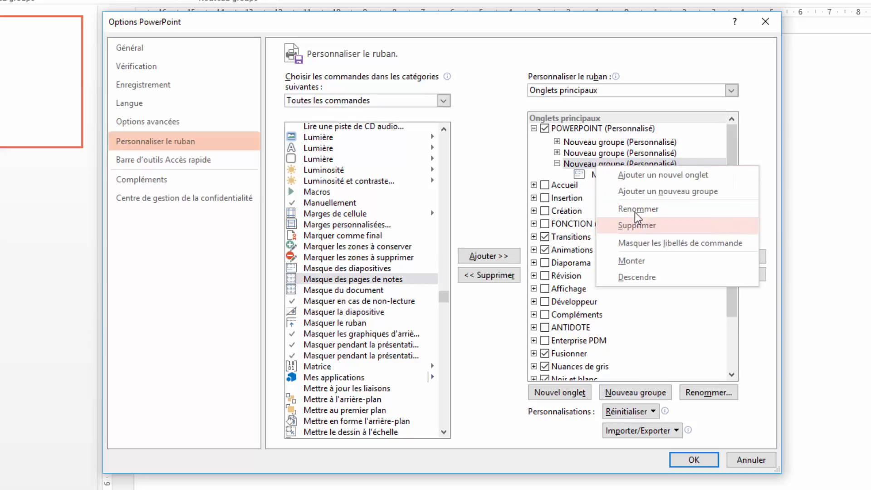
click(637, 208)
text(Masque)
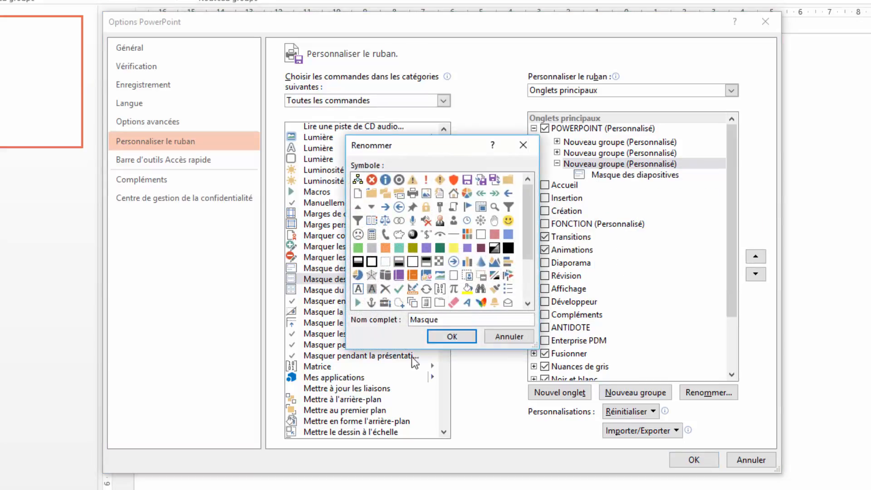
click(467, 336)
- Rename the second custom group of the POWERPOINT tab as Alignement
click(572, 154)
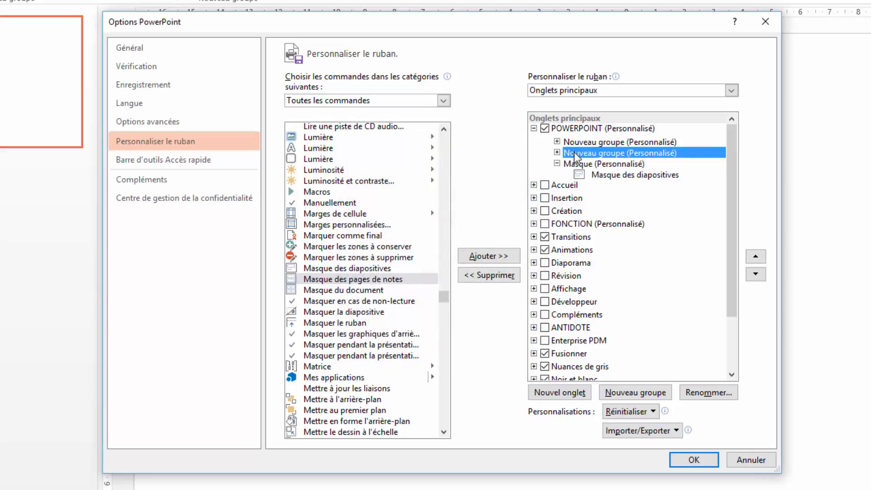
right_click(574, 153)
click(617, 193)
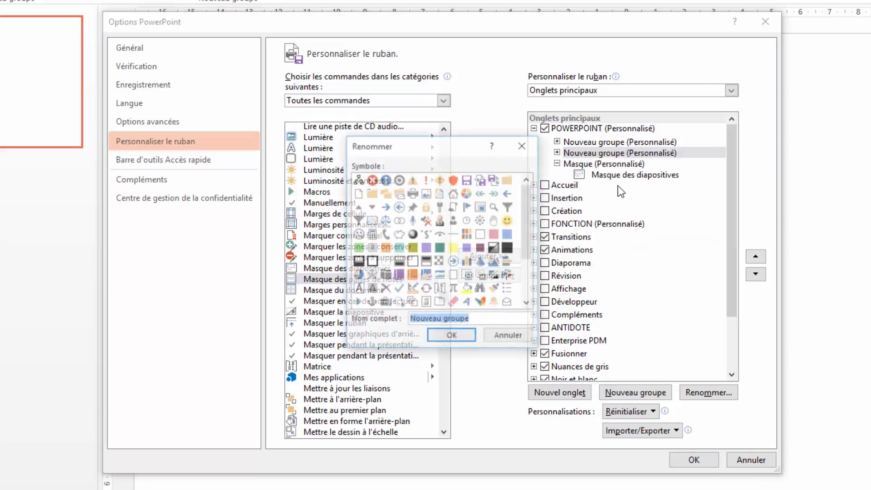
text(Al)
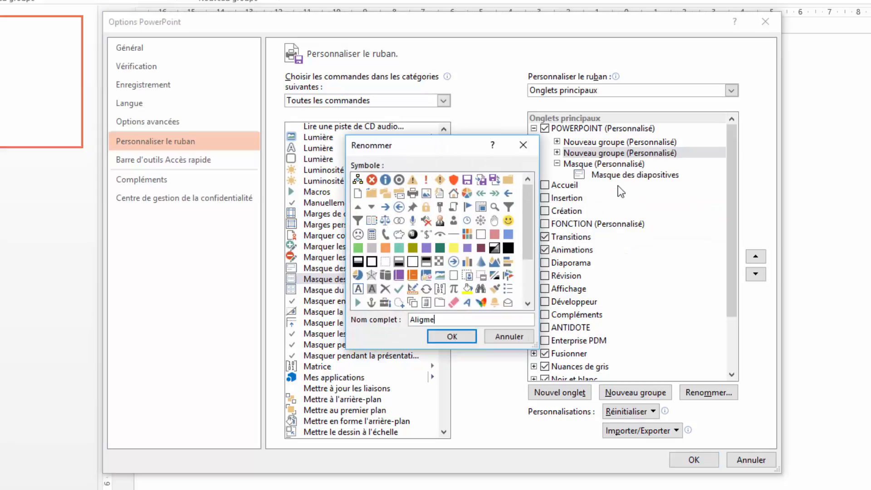
text(ignement)
click(452, 336)
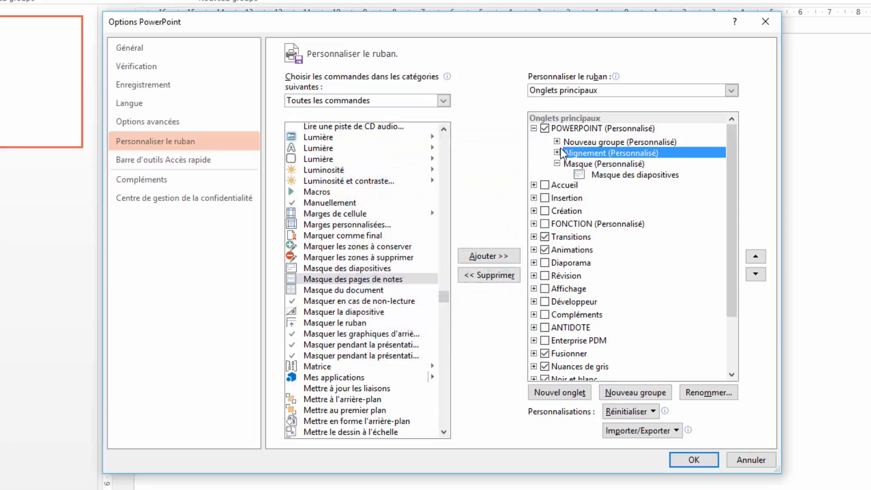
- Rename the first custom group of the POWERPOINT tab as Fonctions and apply the ribbon customization
click(578, 142)
right_click(579, 143)
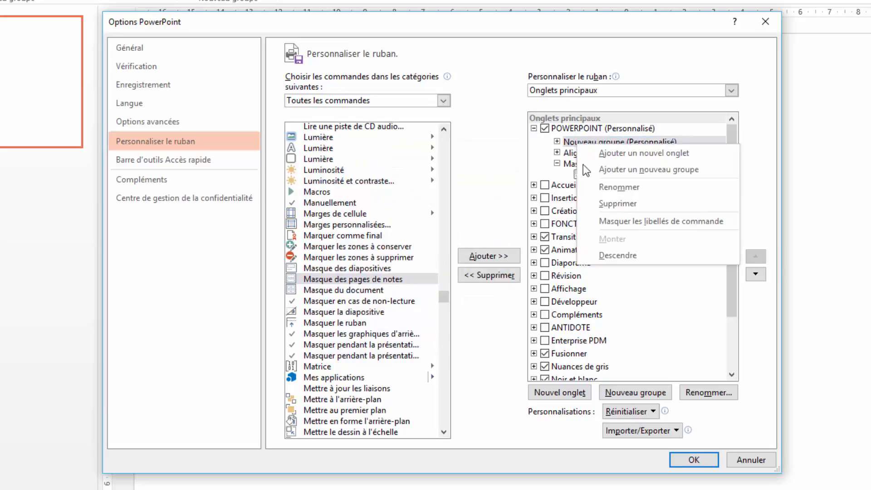
click(615, 193)
text(Foncti)
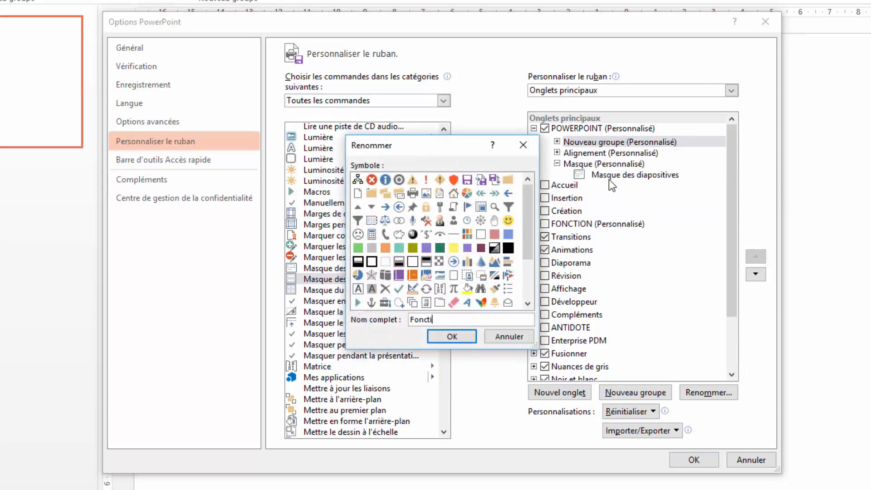
text(ons)
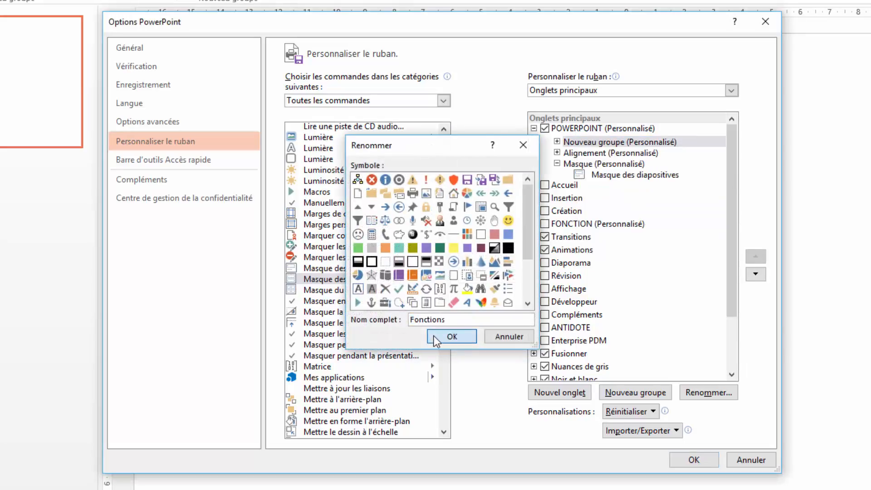
click(434, 336)
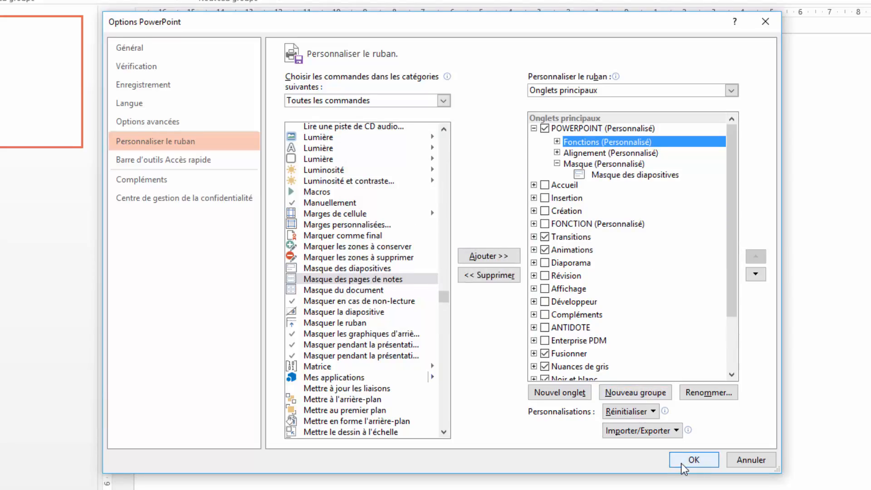
click(693, 460)
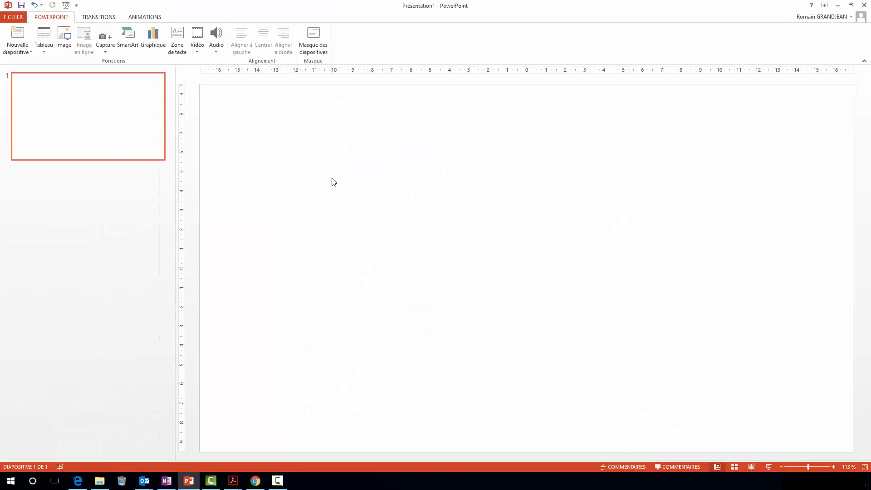
- Open the slide master view from the POWERPOINT tab, look through its layouts, and close the master view
click(313, 39)
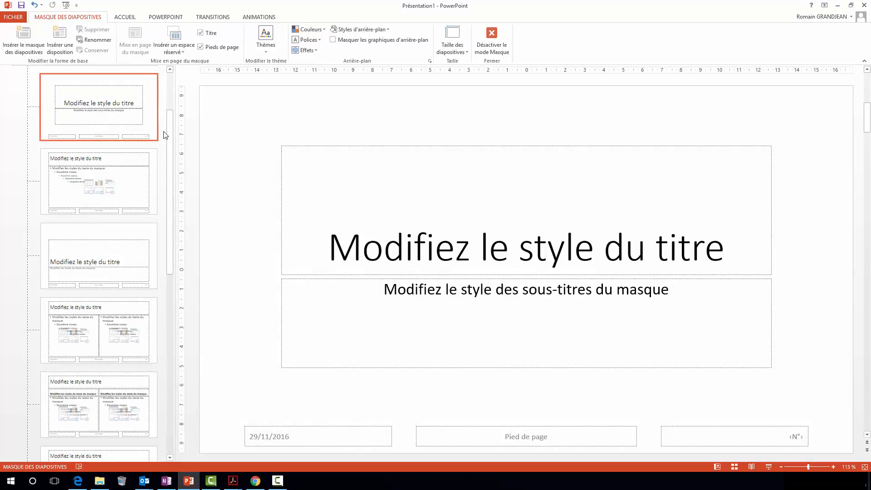
scroll(167, 118, down, 2)
drag(168, 118, 172, 88)
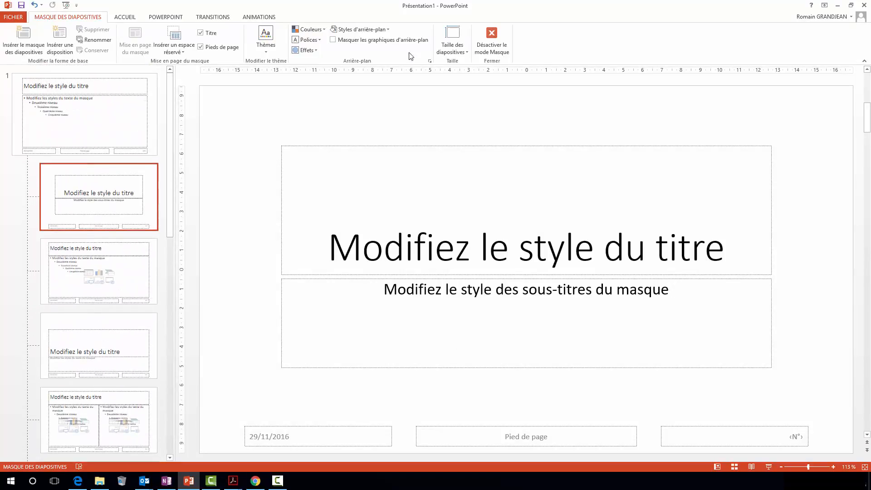
click(492, 38)
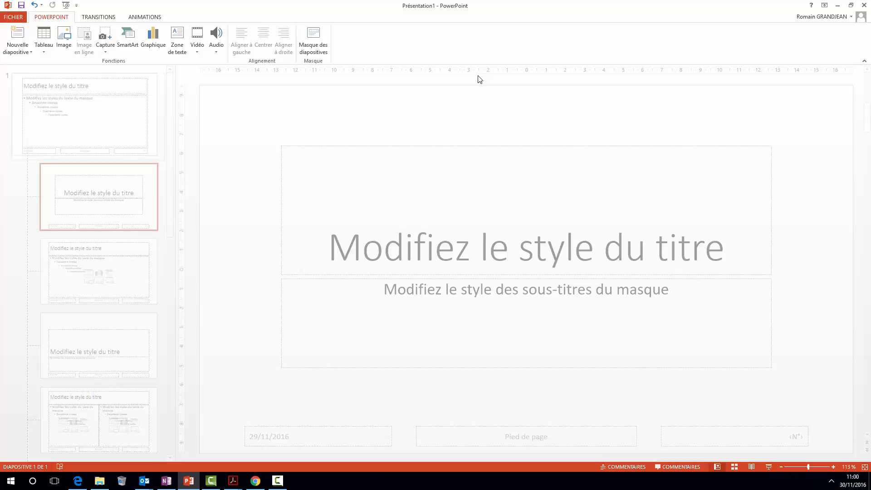